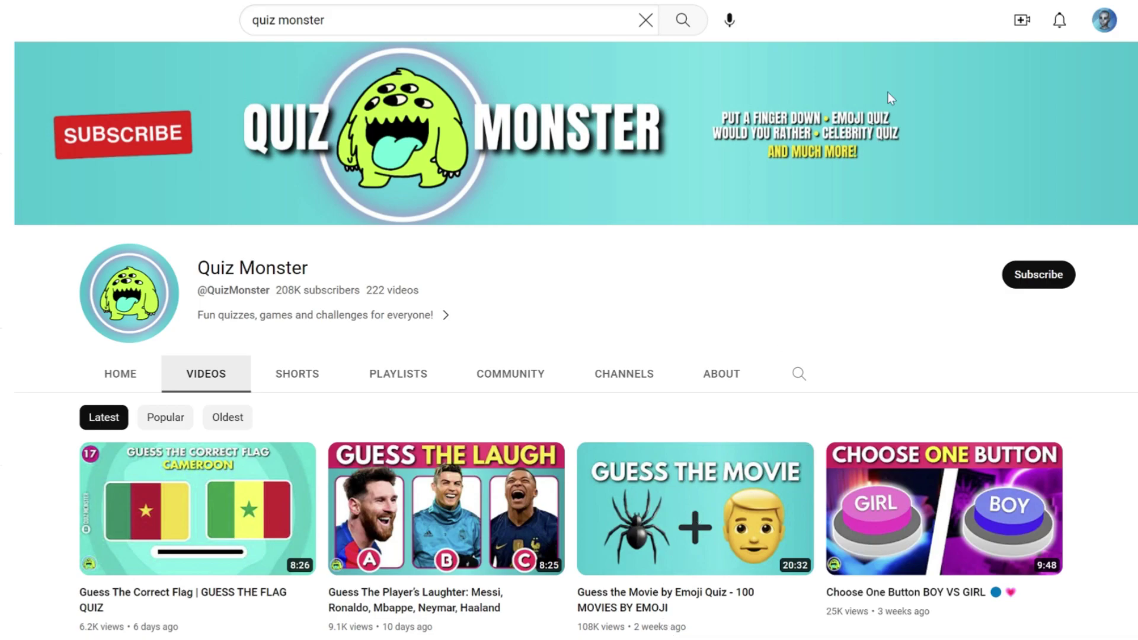
Sort the Quiz Monster channel's videos by Popular and browse its most-viewed quizzes.
{"action": "left_click", "coordinate": [325, 20]}
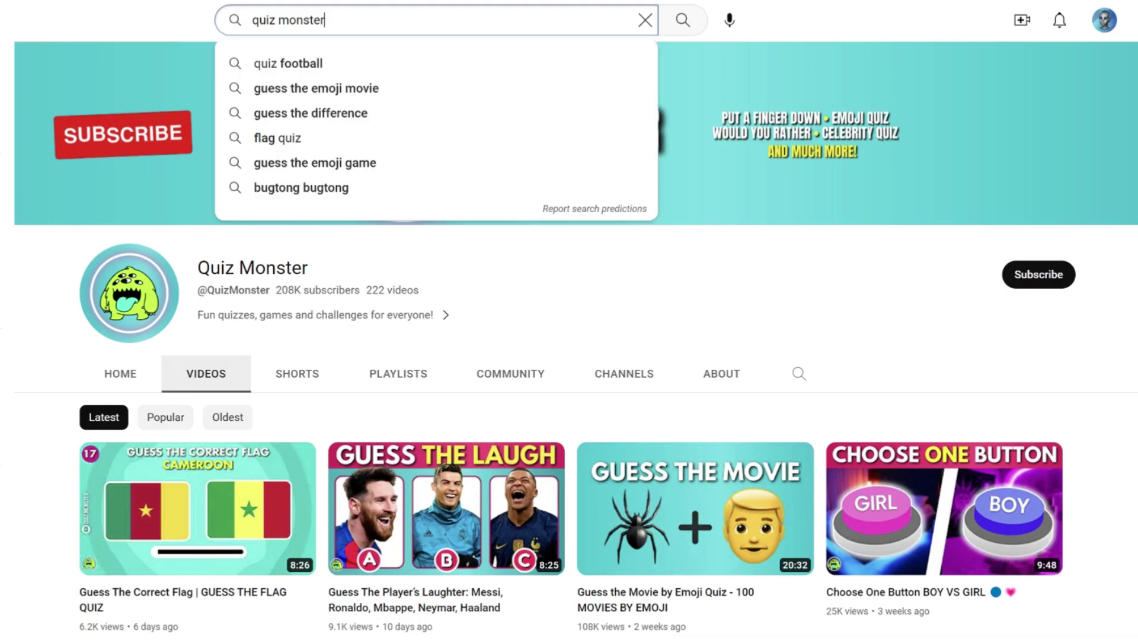
{"action": "left_click_drag", "start_coordinate": [326, 20], "coordinate": [205, 36]}
{"action": "left_click", "coordinate": [176, 19]}
{"action": "scroll", "coordinate": [136, 255], "scroll_direction": "down", "scroll_amount": 2}
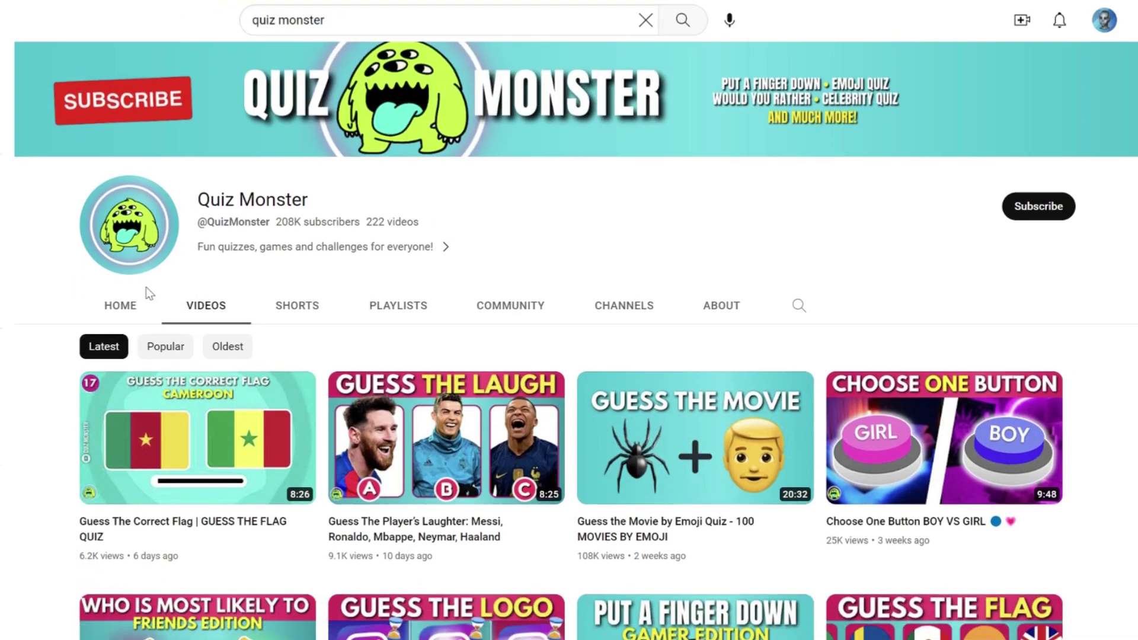
{"action": "left_click", "coordinate": [163, 338]}
{"action": "scroll", "coordinate": [48, 374], "scroll_direction": "down", "scroll_amount": 3}
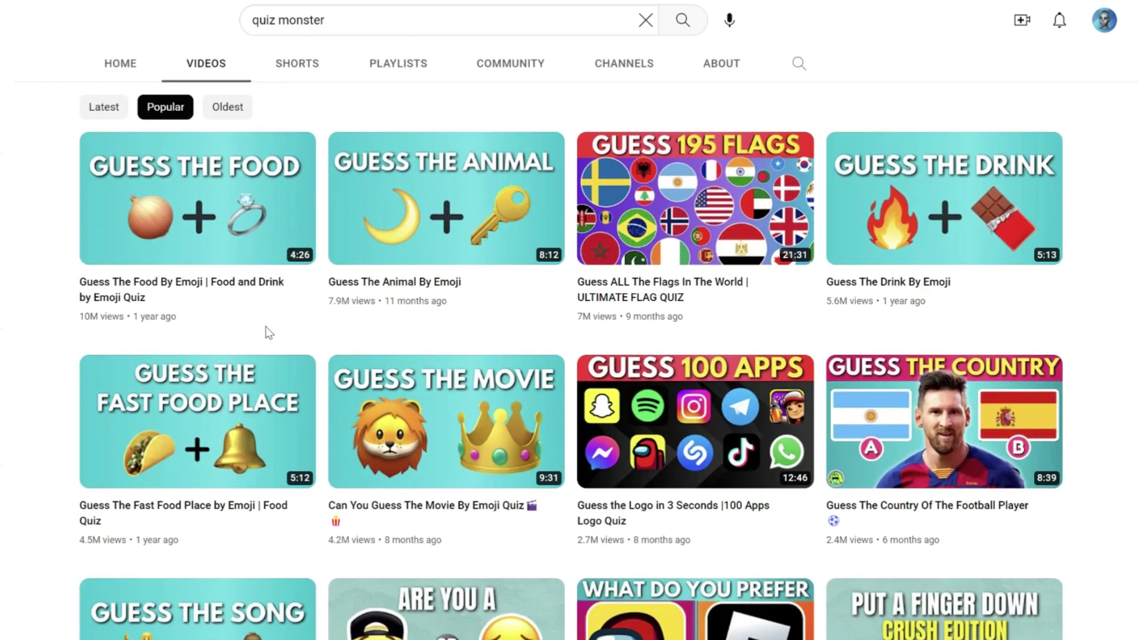
{"action": "scroll", "coordinate": [602, 338], "scroll_direction": "down", "scroll_amount": 2}
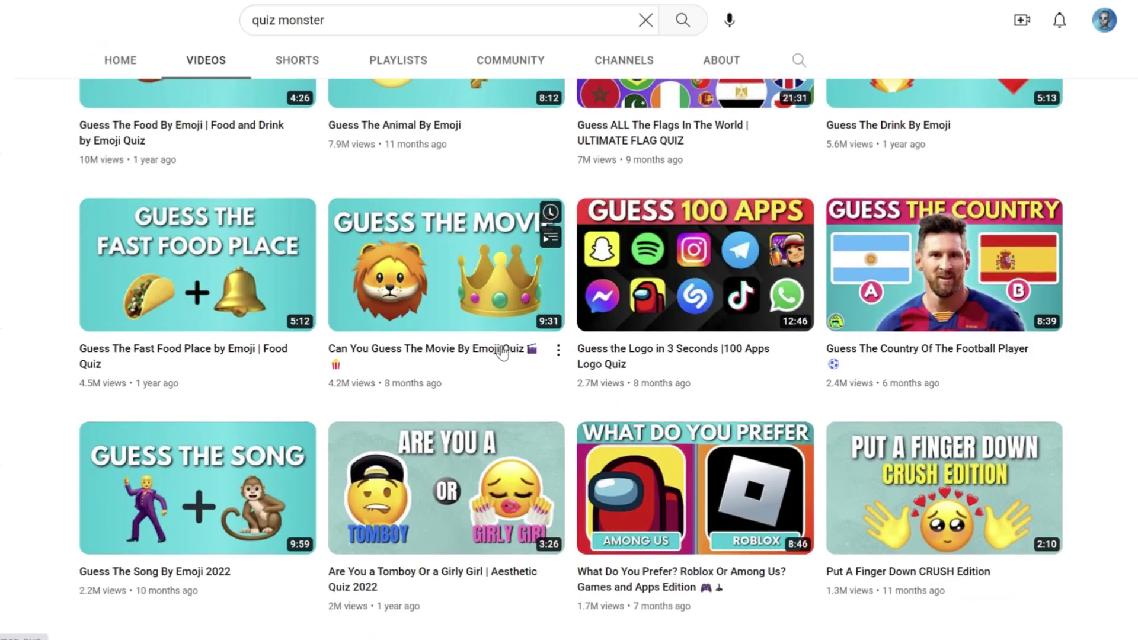
{"action": "scroll", "coordinate": [502, 352], "scroll_direction": "down", "scroll_amount": 2}
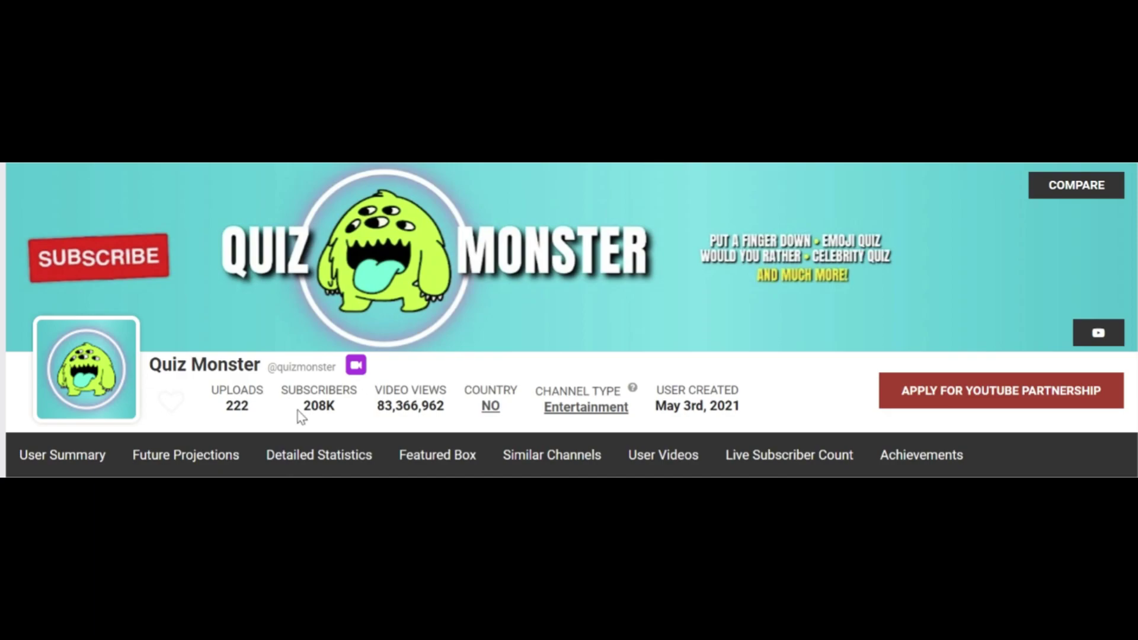
{"action": "left_click_drag", "start_coordinate": [318, 406], "coordinate": [758, 409]}
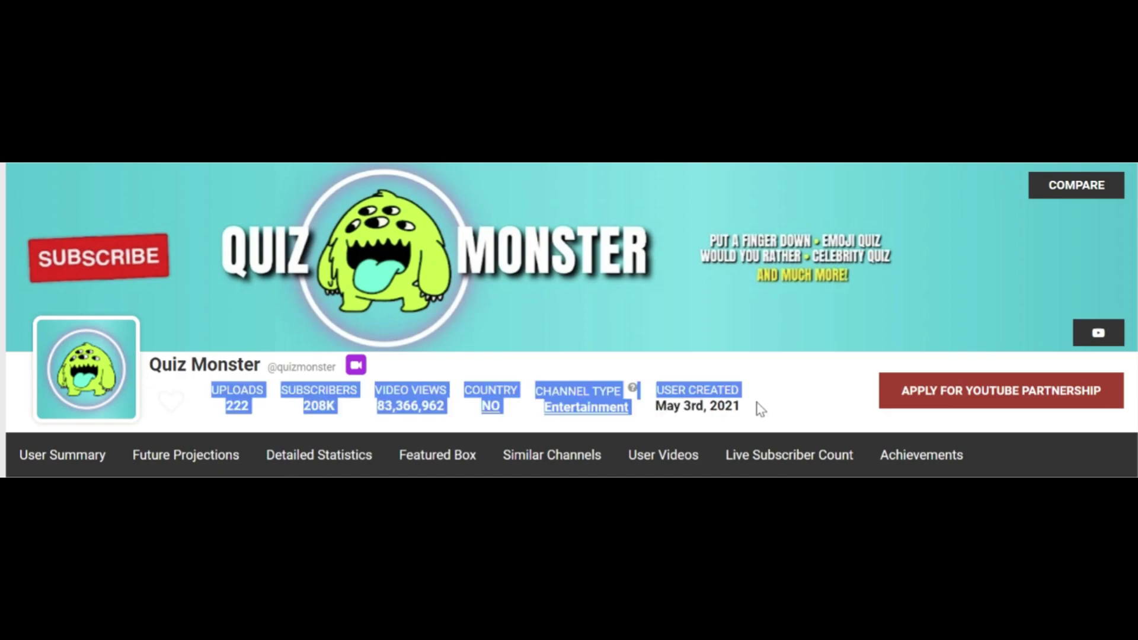
{"action": "left_click", "coordinate": [753, 419]}
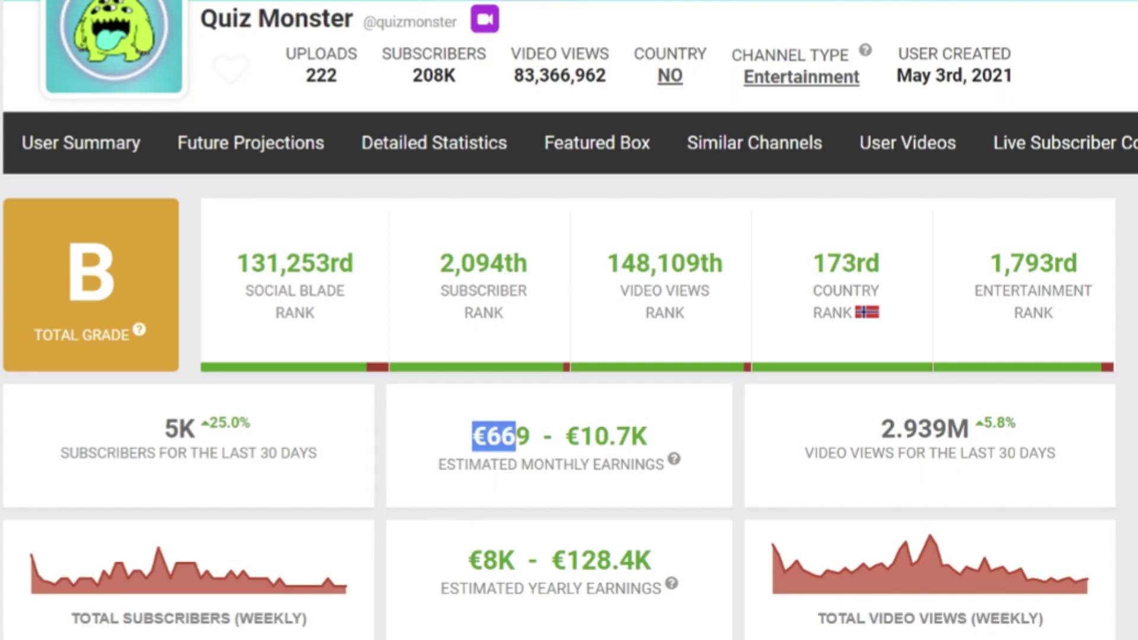
{"action": "left_click_drag", "start_coordinate": [516, 436], "coordinate": [647, 437]}
{"action": "left_click_drag", "start_coordinate": [468, 560], "coordinate": [688, 554]}
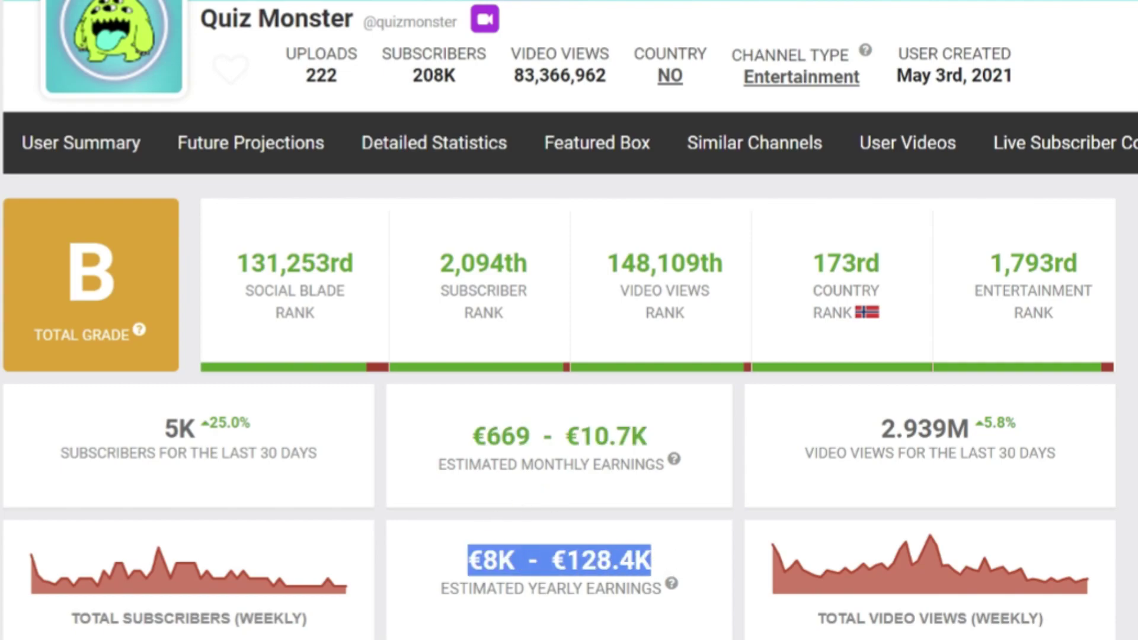
{"action": "mouse_move", "coordinate": [937, 578]}
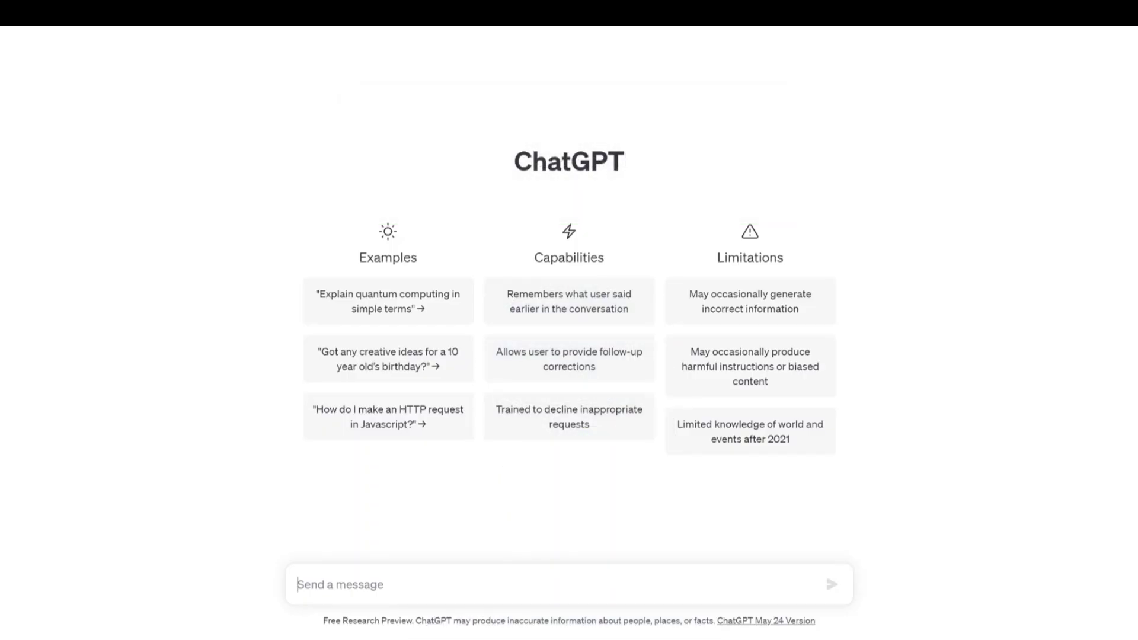
Send ChatGPT the prompt for a 100-country chart with capitals and emojis.
{"action": "key", "text": "ctrl+v"}
{"action": "scroll", "coordinate": [569, 516], "scroll_direction": "up", "scroll_amount": 5}
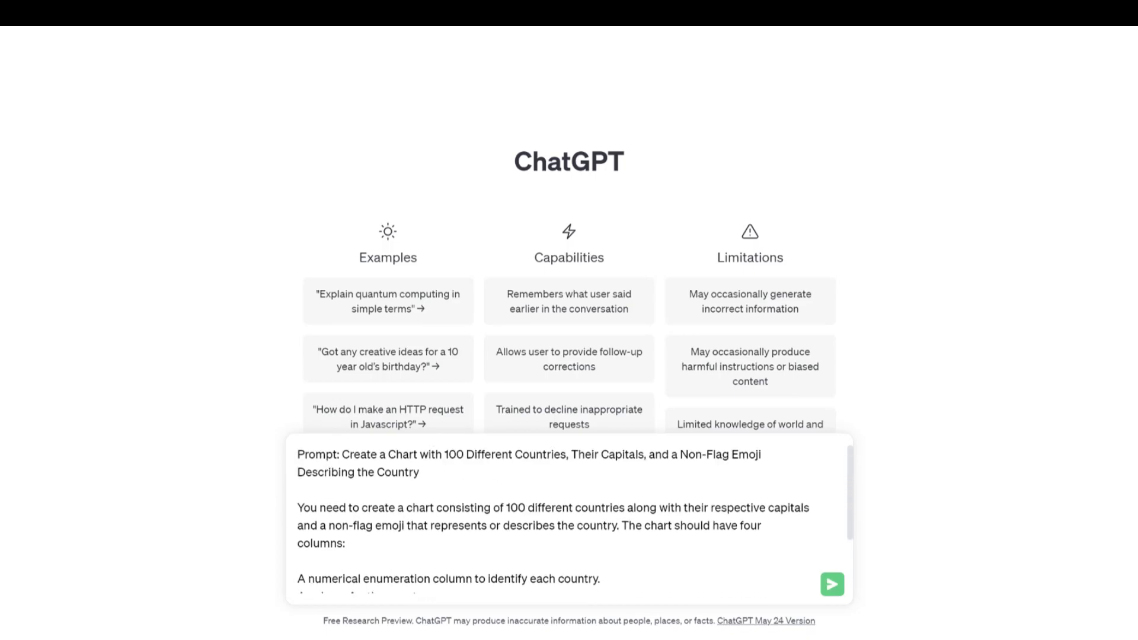
{"action": "left_click", "coordinate": [831, 585]}
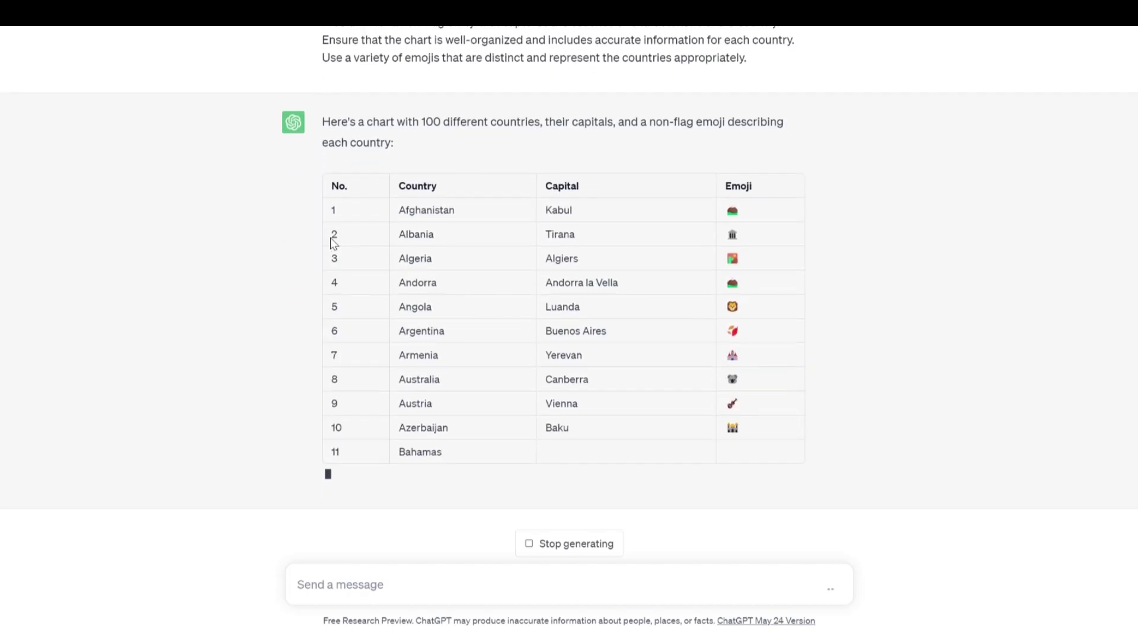
Ask ChatGPT to 'continue' the chart after it stops at Costa Rica.
{"action": "scroll", "coordinate": [332, 243], "scroll_direction": "up", "scroll_amount": 5}
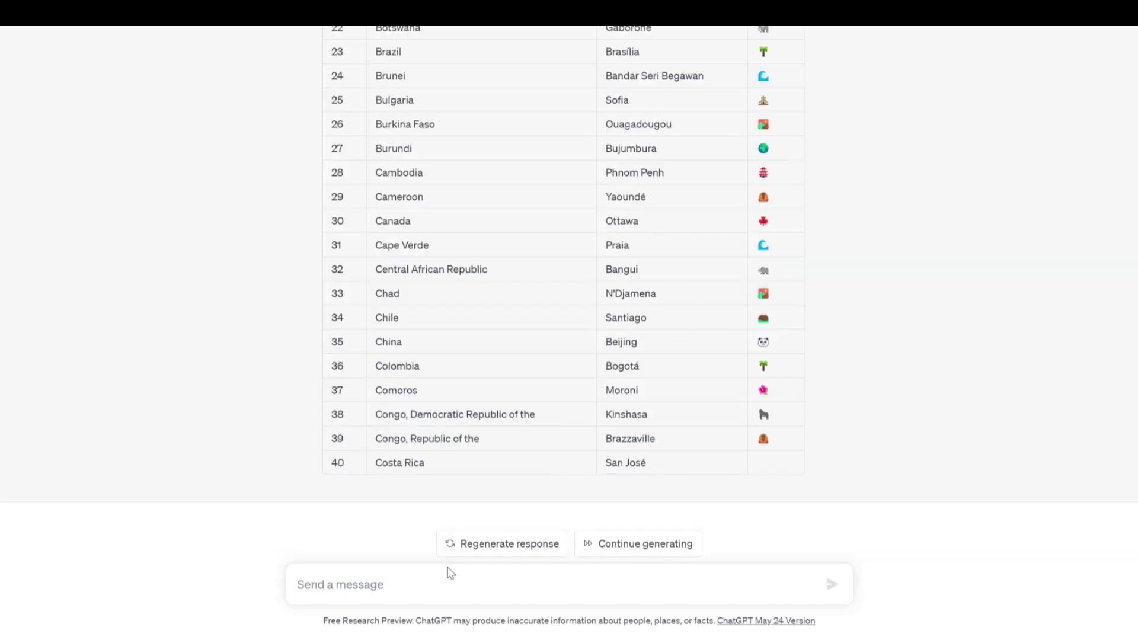
{"action": "type", "text": "continu"}
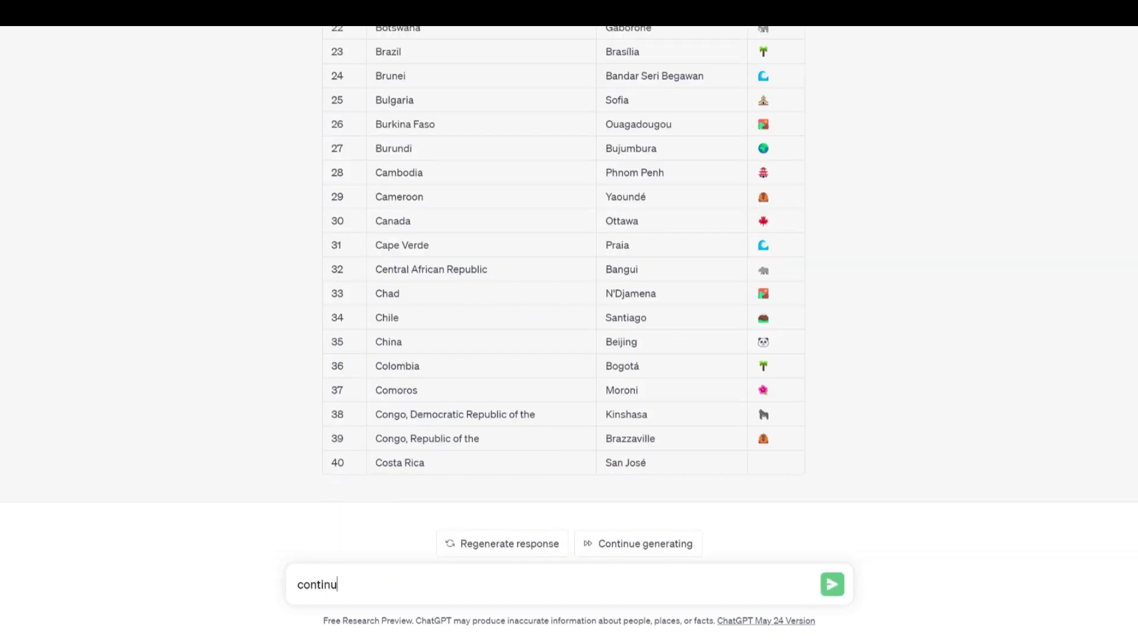
{"action": "type", "text": "e"}
{"action": "key", "text": "Return"}
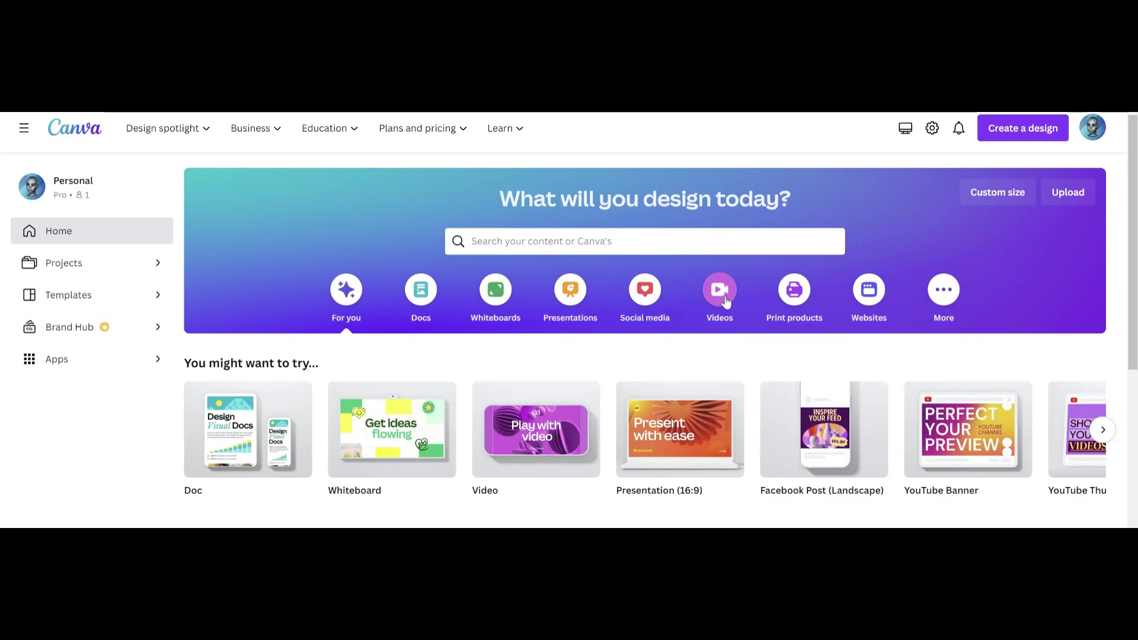
Create a blank YouTube video design and place a yellow question-mark video from a 'question tag' search.
{"action": "left_click", "coordinate": [724, 296]}
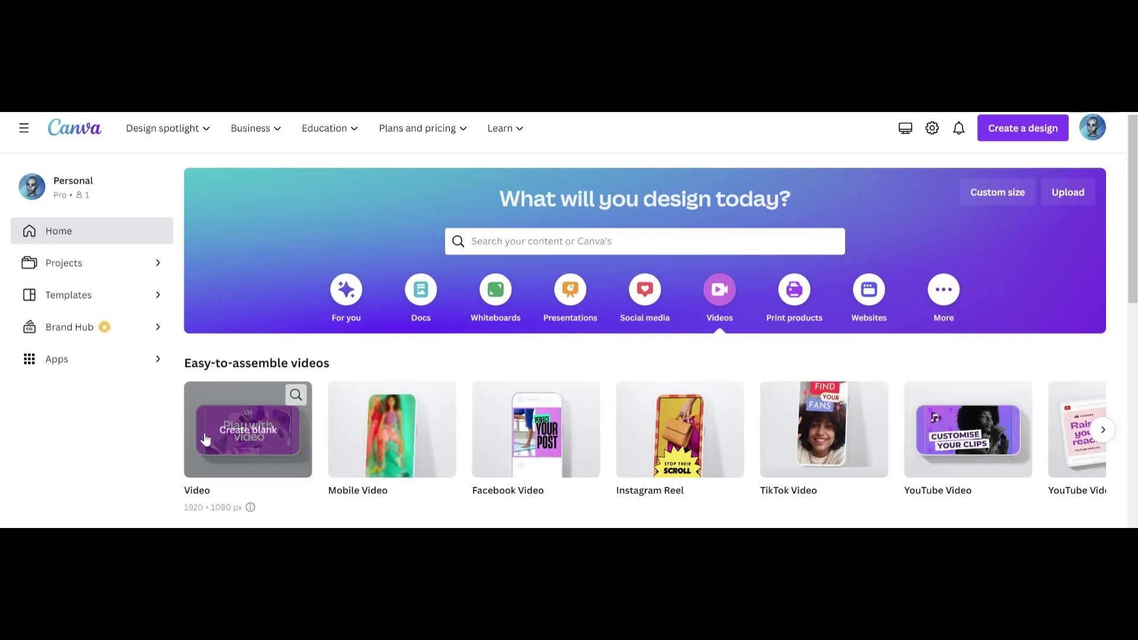
{"action": "left_click", "coordinate": [979, 436]}
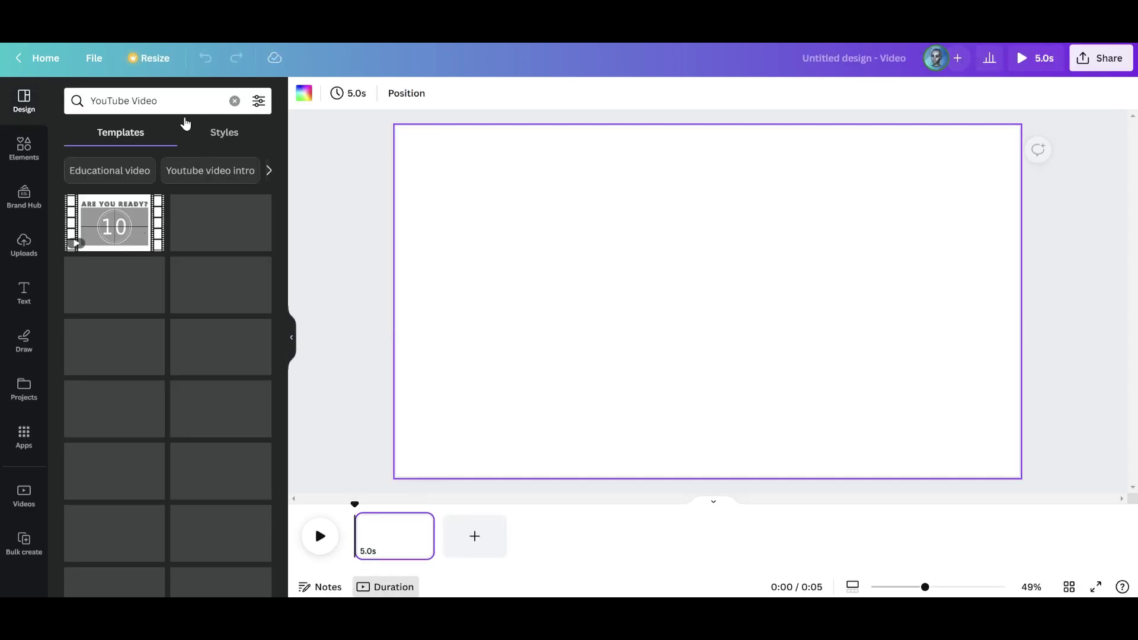
{"action": "left_click", "coordinate": [24, 149]}
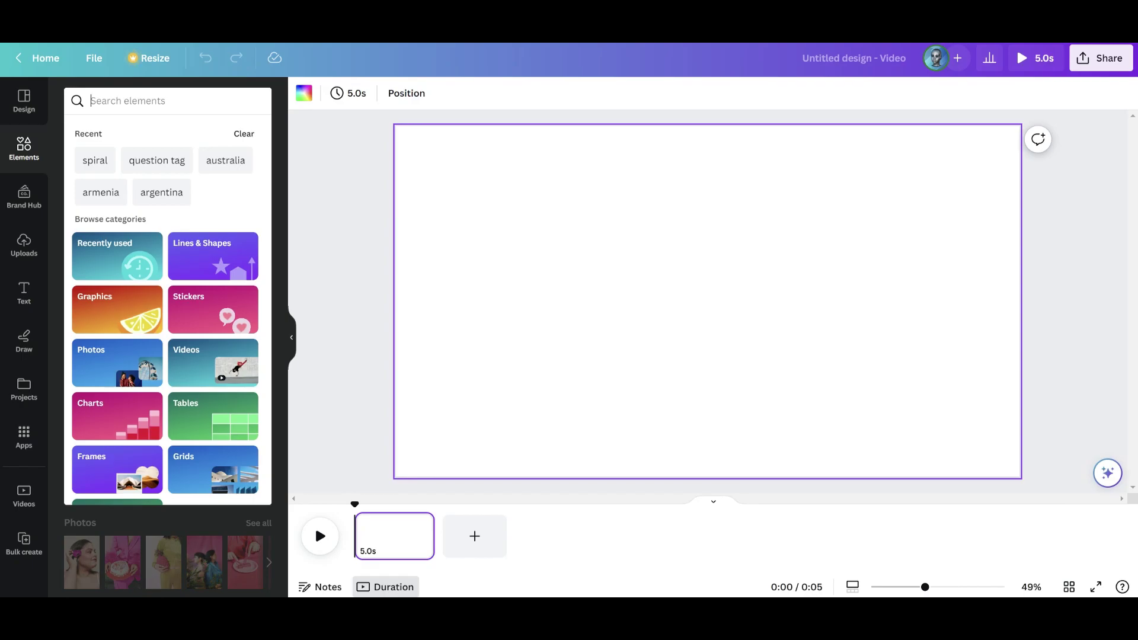
{"action": "type", "text": "question"}
{"action": "key", "text": "BackSpace"}
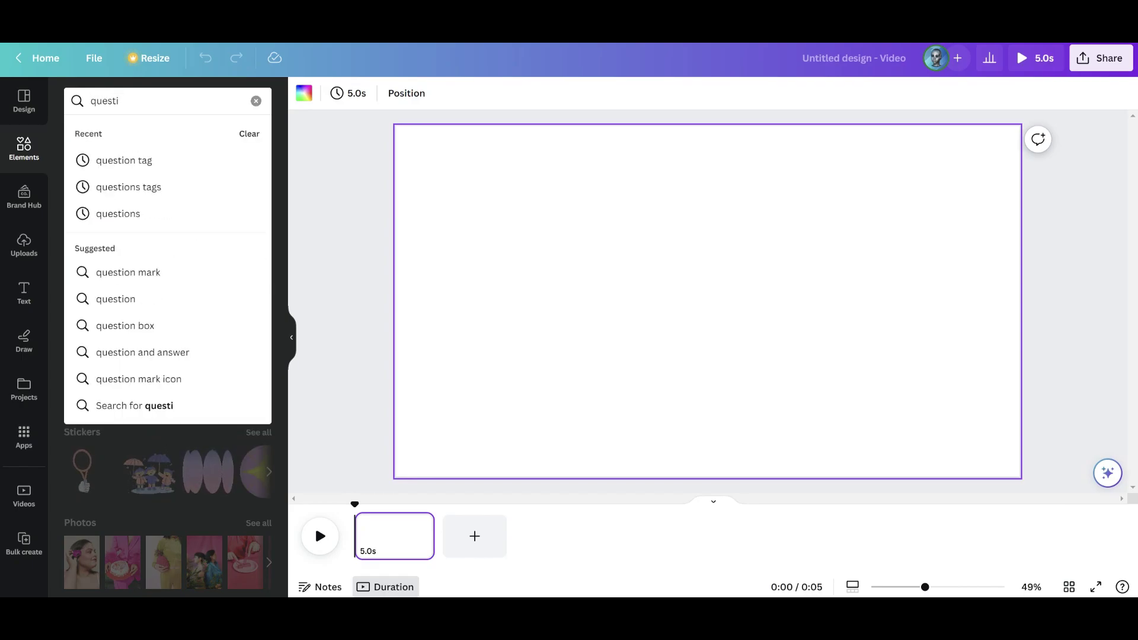
{"action": "type", "text": "on tag"}
{"action": "key", "text": "Return"}
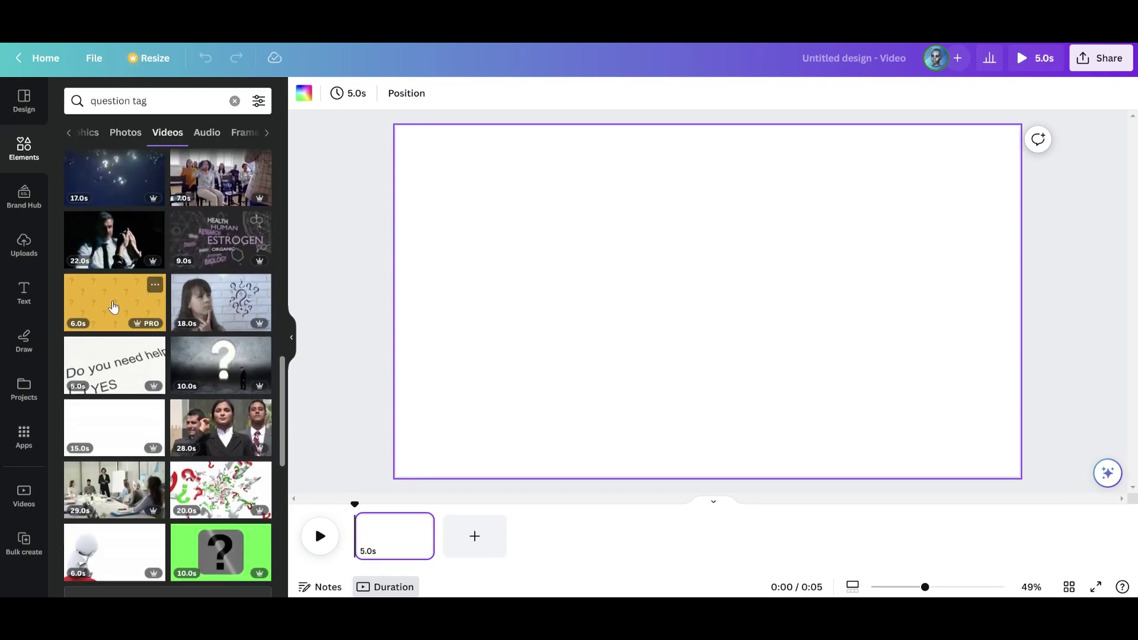
{"action": "left_click_drag", "start_coordinate": [115, 304], "coordinate": [401, 267]}
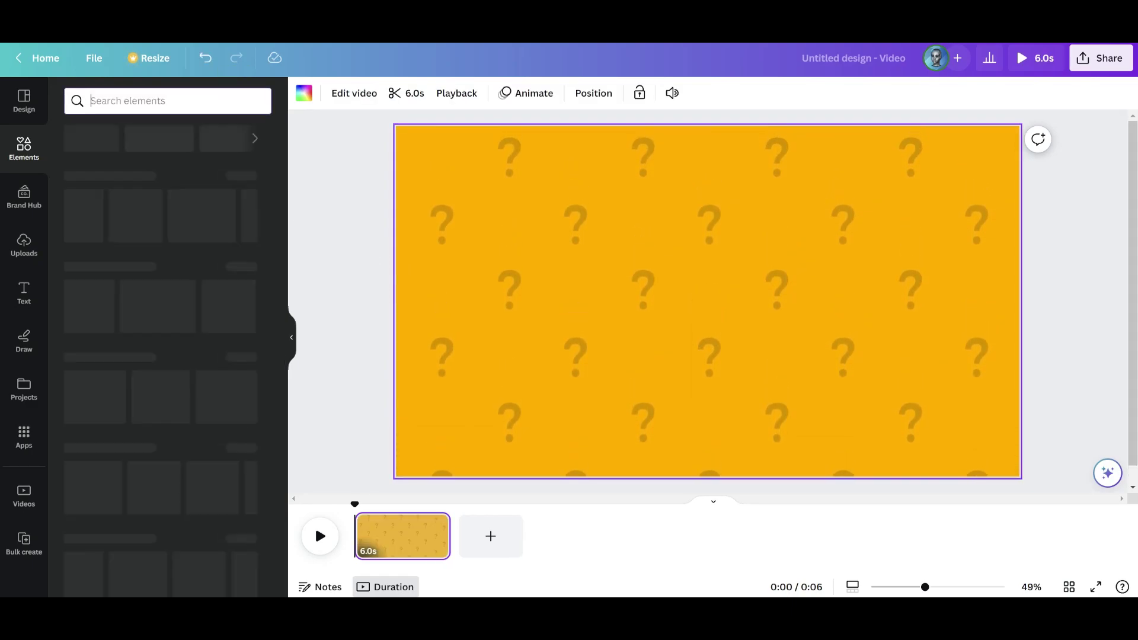
Replace it with an orange sunburst video found by searching Elements videos for 'spiral'.
{"action": "type", "text": "spiral"}
{"action": "key", "text": "Return"}
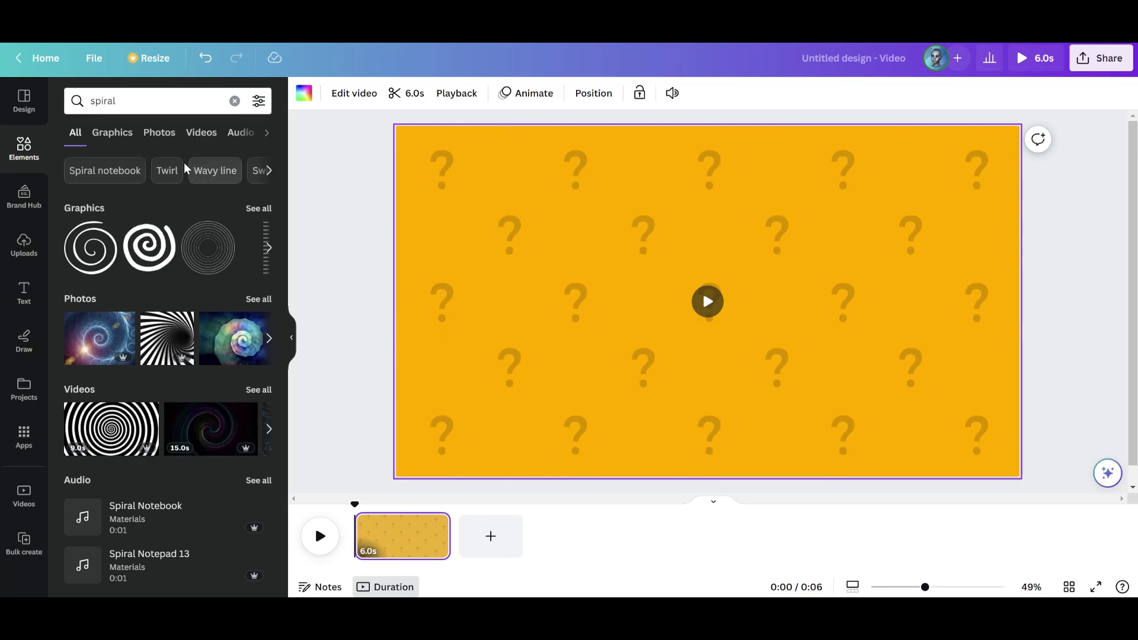
{"action": "left_click", "coordinate": [197, 134]}
{"action": "scroll", "coordinate": [207, 278], "scroll_direction": "down", "scroll_amount": 3}
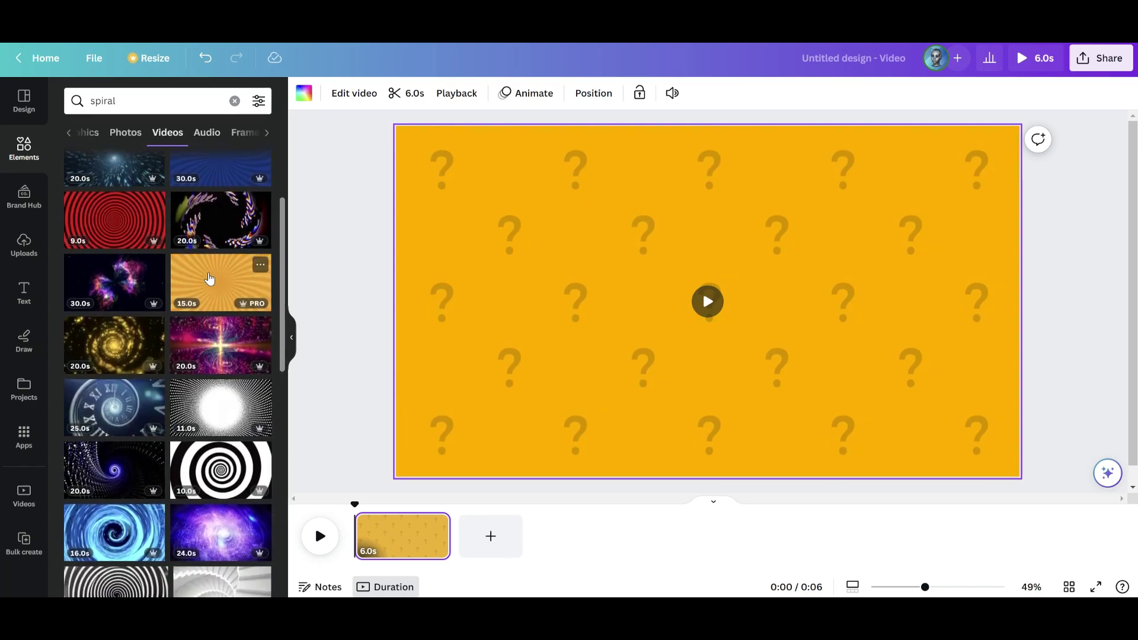
{"action": "left_click_drag", "start_coordinate": [207, 273], "coordinate": [401, 236]}
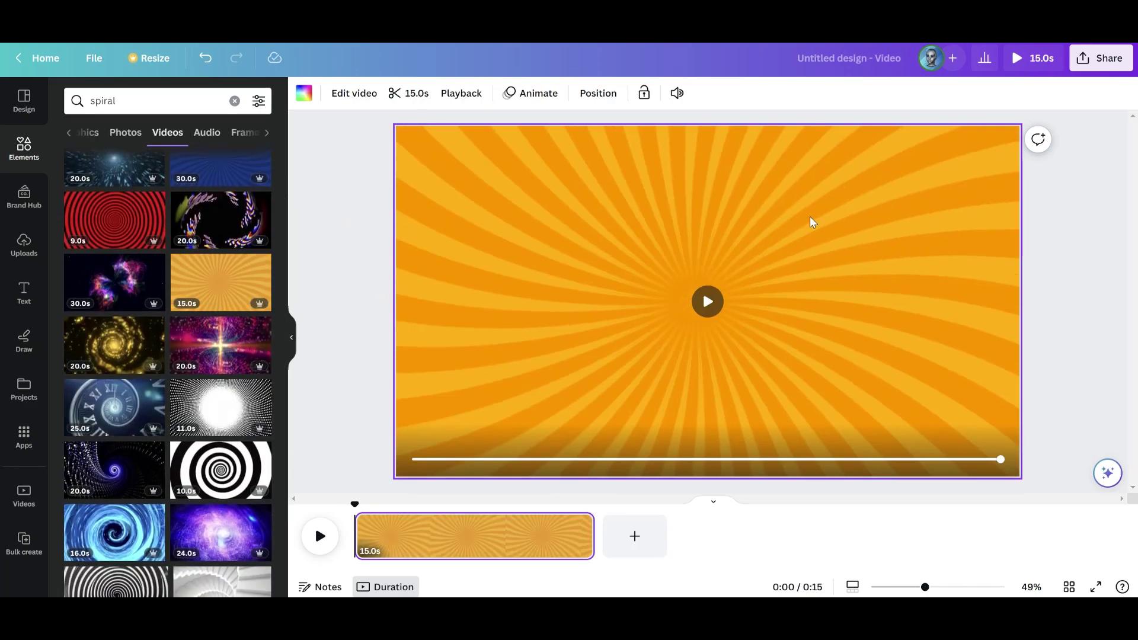
Colour the centre square red and stretch it into a thin wide bar at the page top.
{"action": "left_click", "coordinate": [710, 302]}
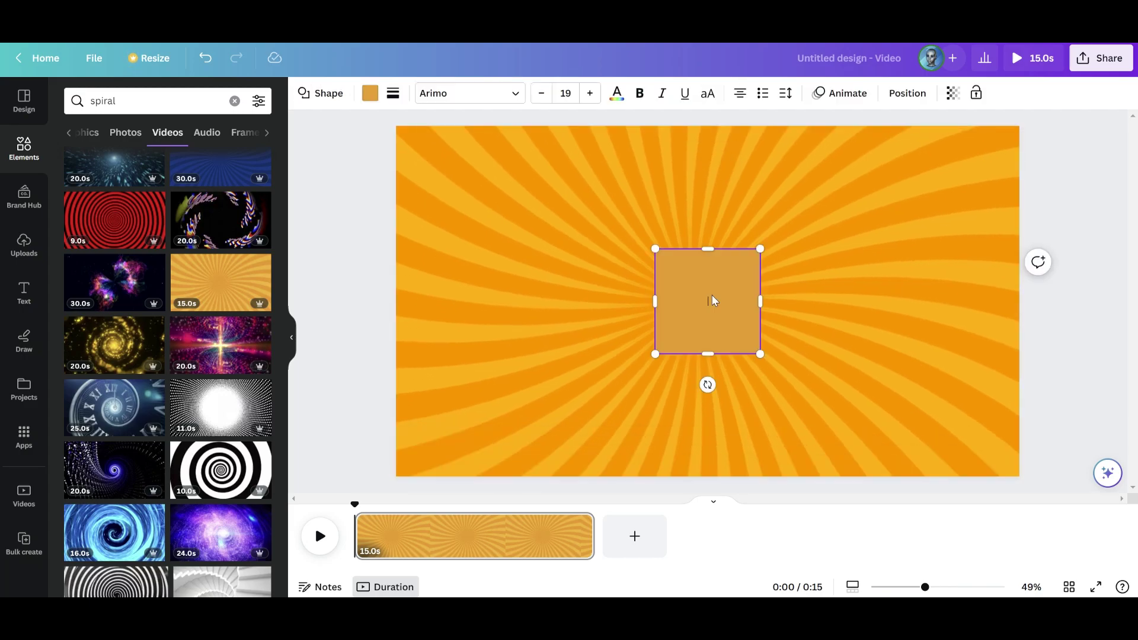
{"action": "left_click", "coordinate": [368, 93]}
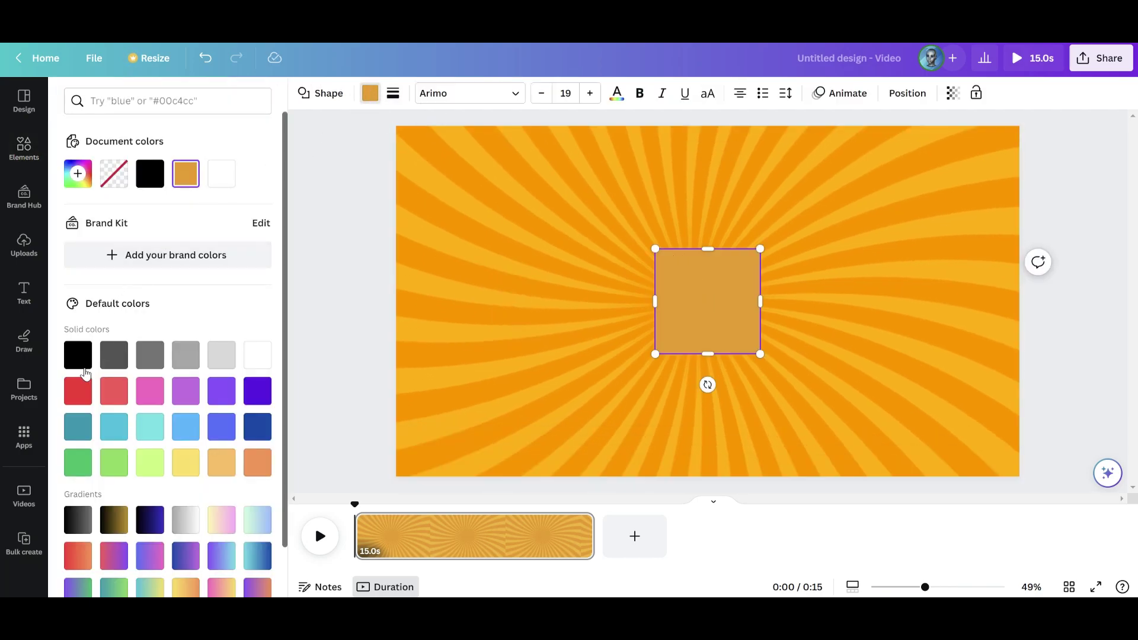
{"action": "left_click", "coordinate": [80, 385]}
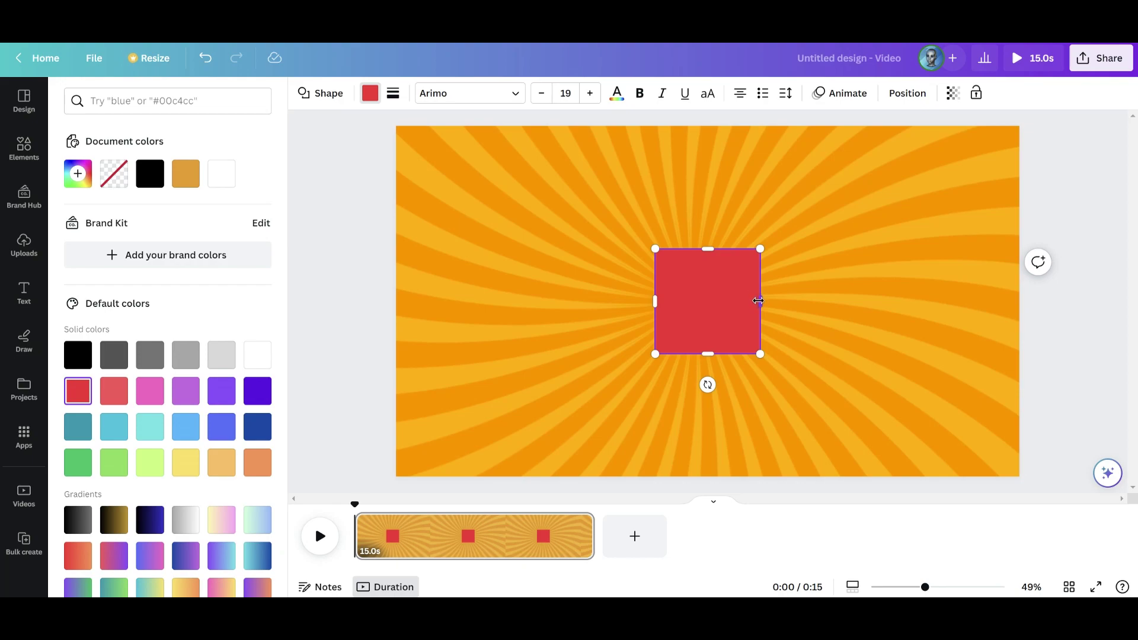
{"action": "left_click_drag", "start_coordinate": [758, 301], "coordinate": [988, 297]}
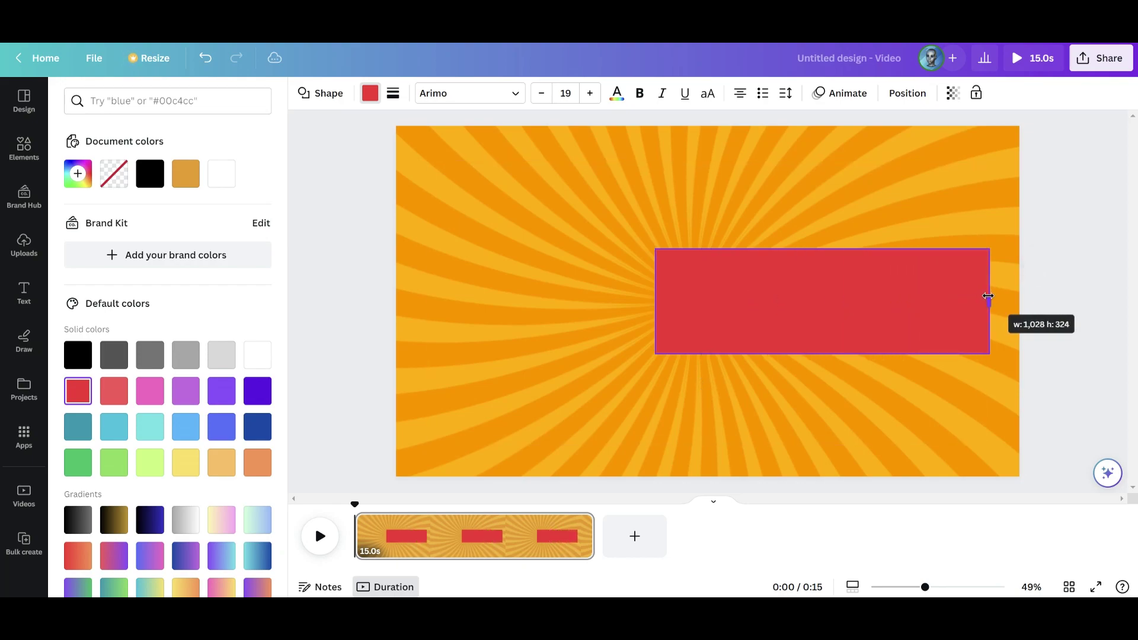
{"action": "left_click_drag", "start_coordinate": [655, 301], "coordinate": [466, 297]}
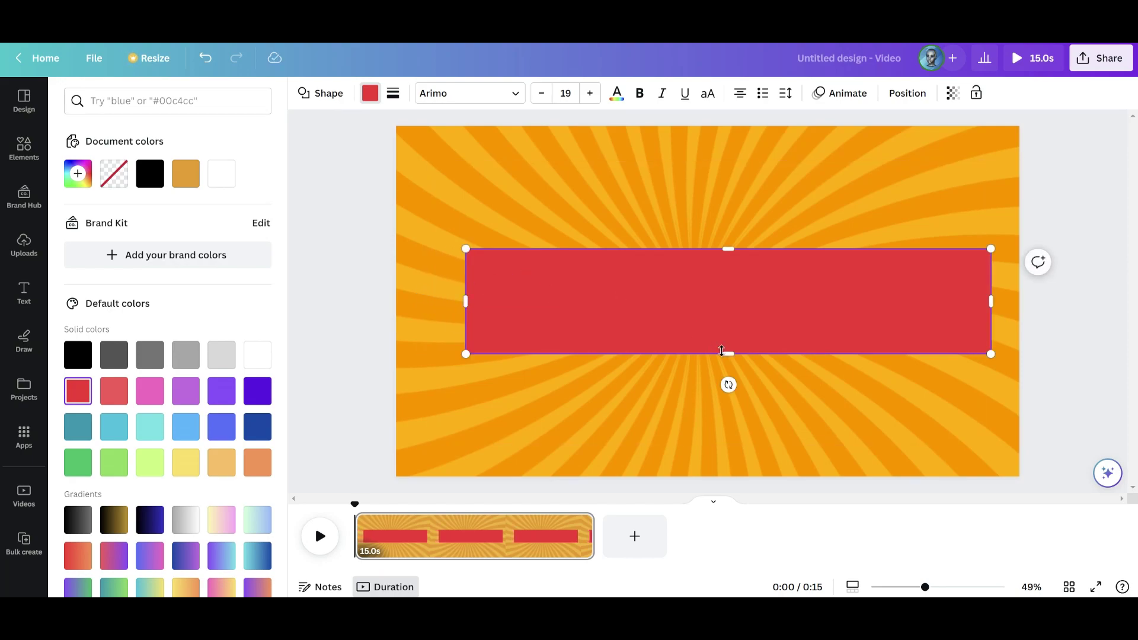
{"action": "left_click_drag", "start_coordinate": [722, 350], "coordinate": [735, 301]}
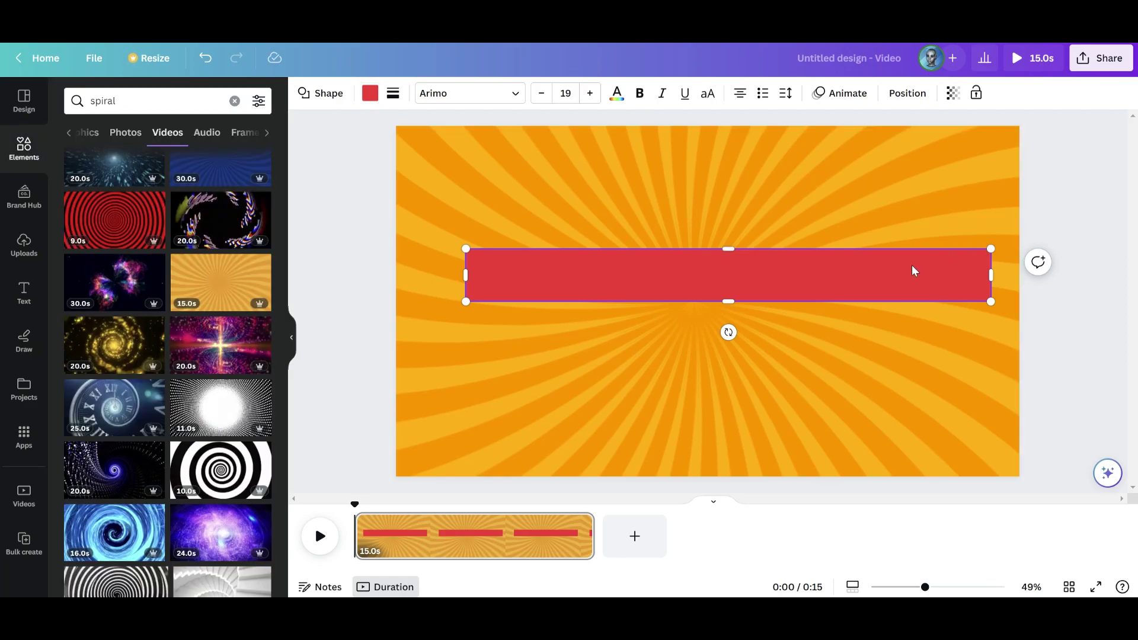
{"action": "left_click_drag", "start_coordinate": [913, 271], "coordinate": [899, 162]}
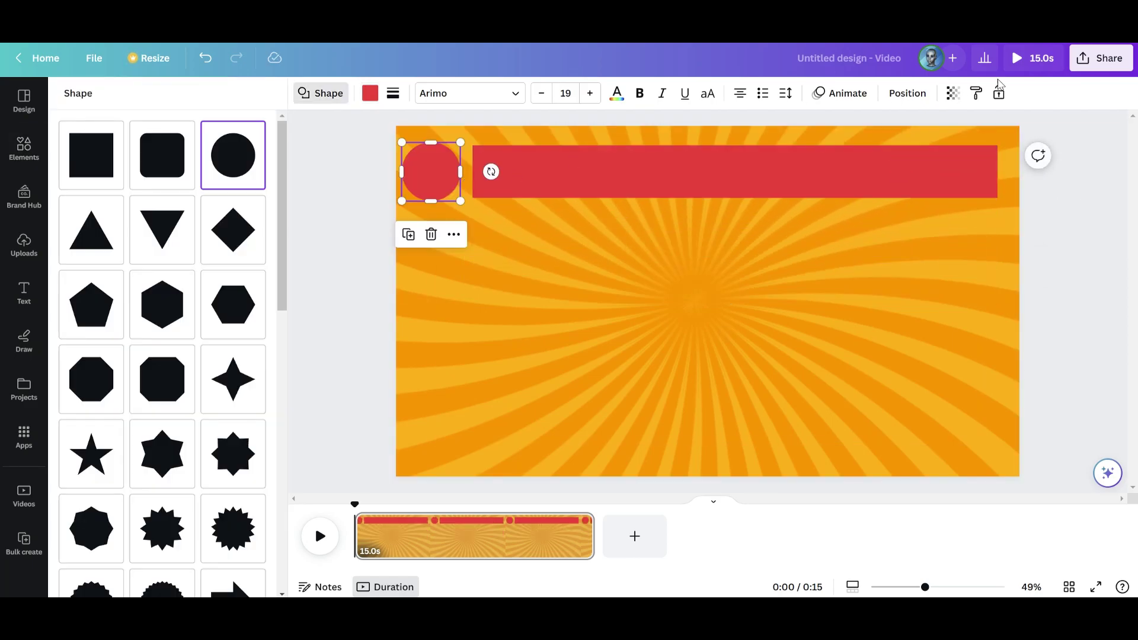
Give the red bar and the red circle solid black borders.
{"action": "left_click", "coordinate": [543, 170]}
{"action": "left_click", "coordinate": [393, 93]}
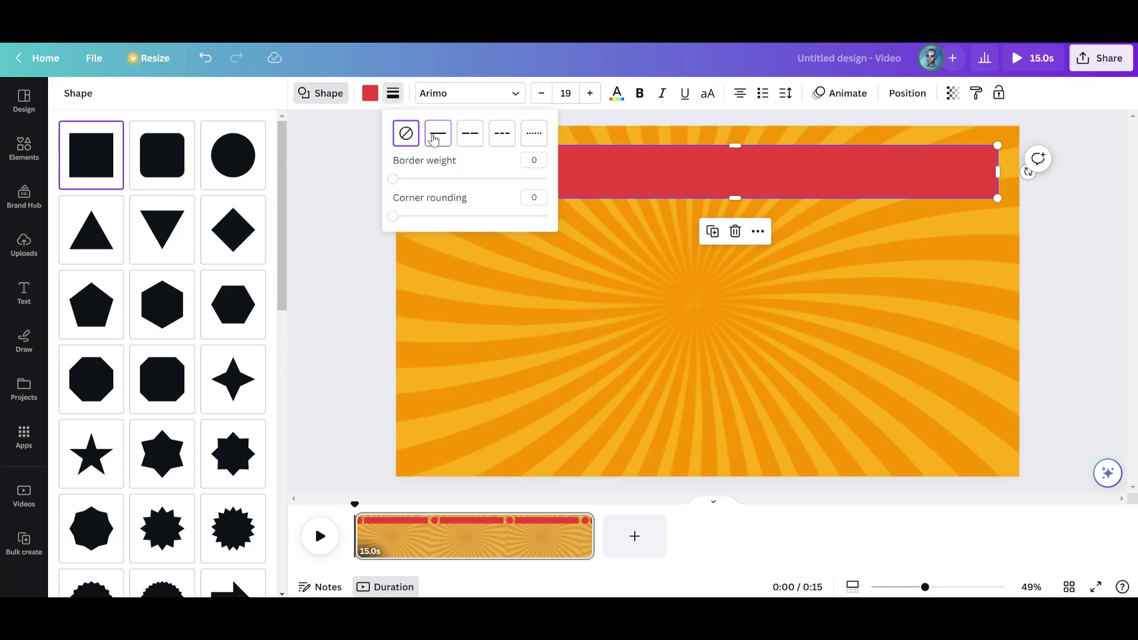
{"action": "left_click", "coordinate": [438, 132]}
{"action": "left_click", "coordinate": [351, 171]}
{"action": "left_click", "coordinate": [415, 173]}
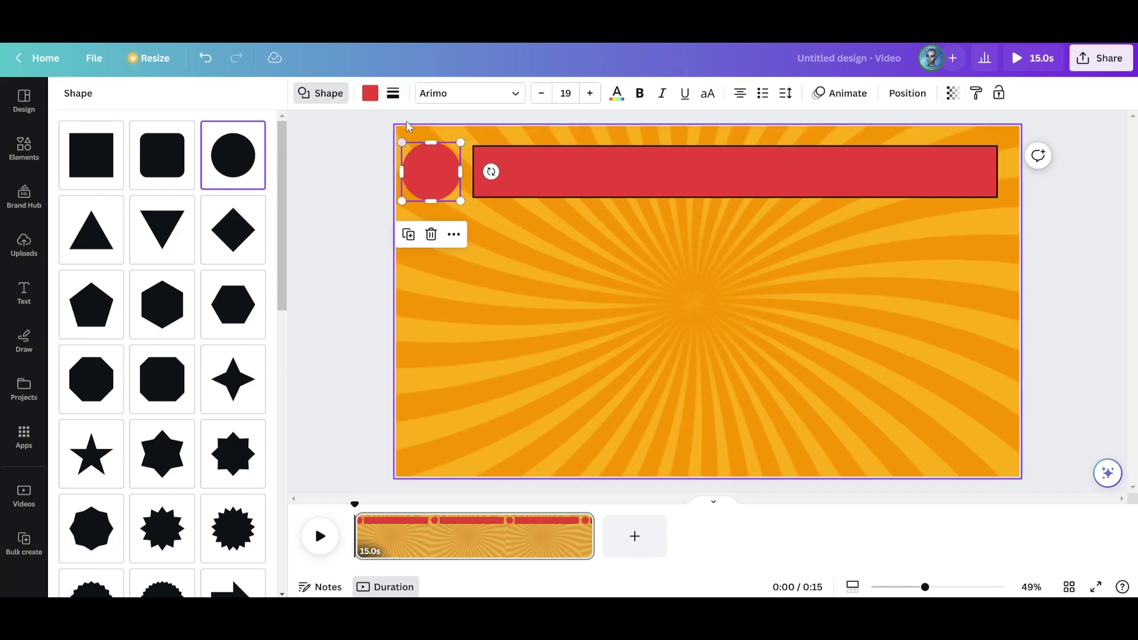
{"action": "left_click", "coordinate": [393, 93]}
Add the text 'What is the capital of' and move it into the red bar.
{"action": "left_click", "coordinate": [438, 132]}
{"action": "key", "text": "ctrl+v"}
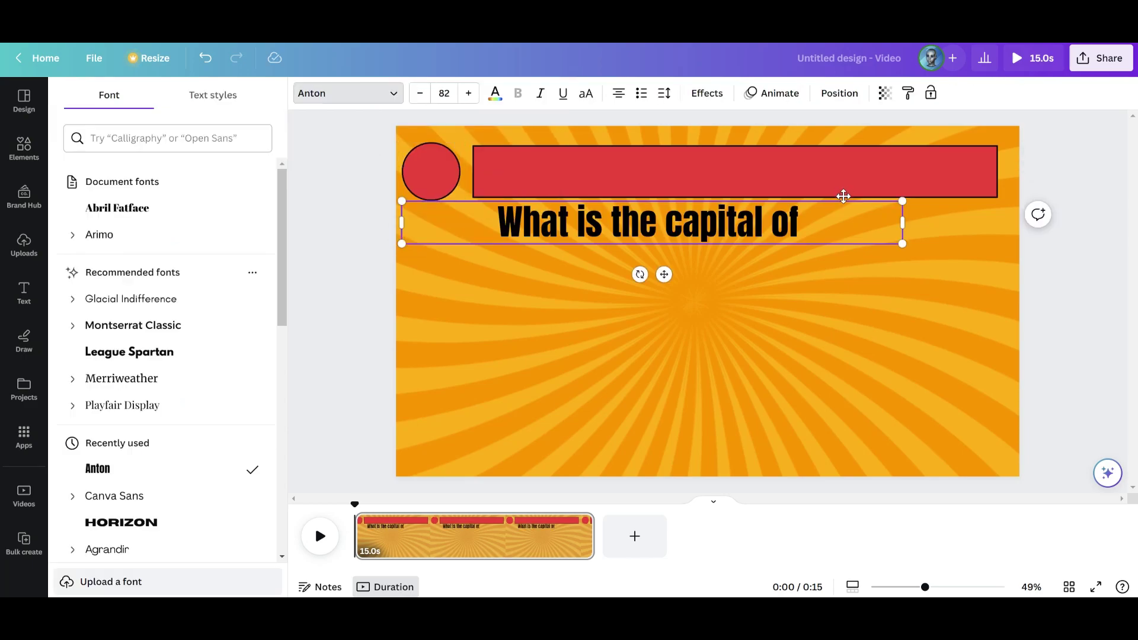
{"action": "left_click_drag", "start_coordinate": [843, 196], "coordinate": [830, 150]}
Make the question text white with a black Outline effect.
{"action": "left_click", "coordinate": [496, 95]}
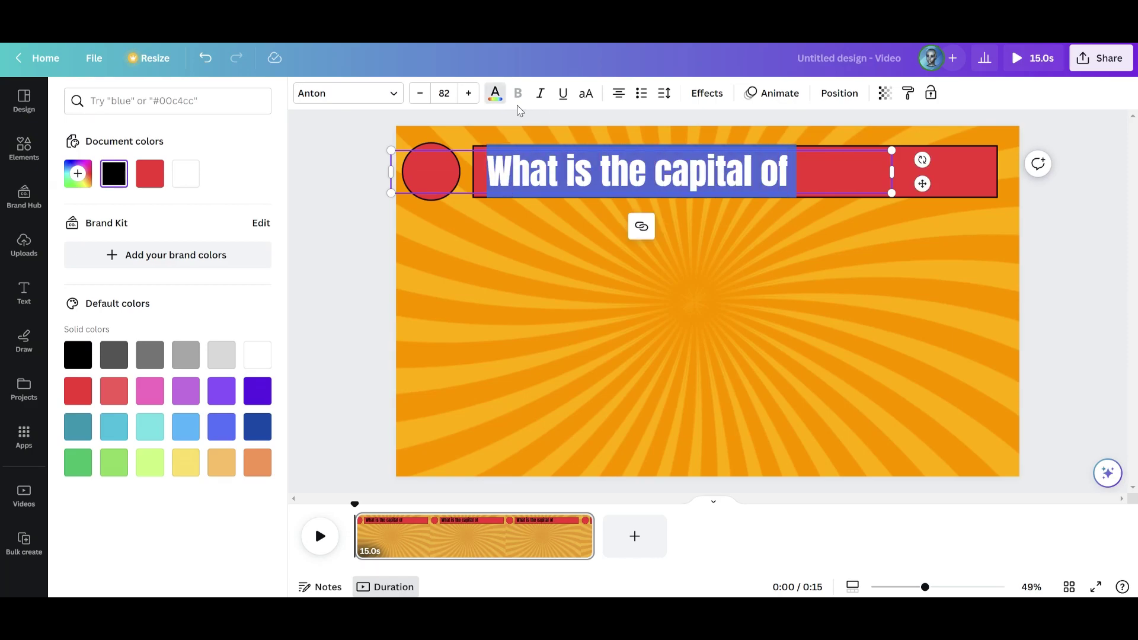
{"action": "left_click", "coordinate": [496, 94]}
{"action": "left_click", "coordinate": [496, 93]}
{"action": "left_click", "coordinate": [705, 95]}
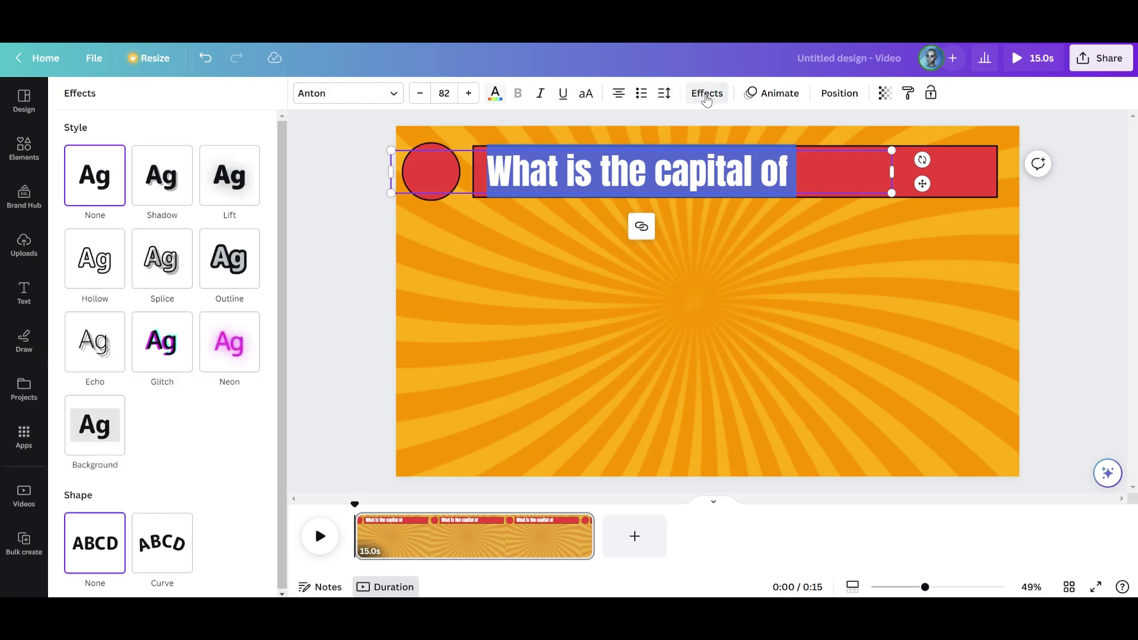
{"action": "left_click", "coordinate": [230, 259]}
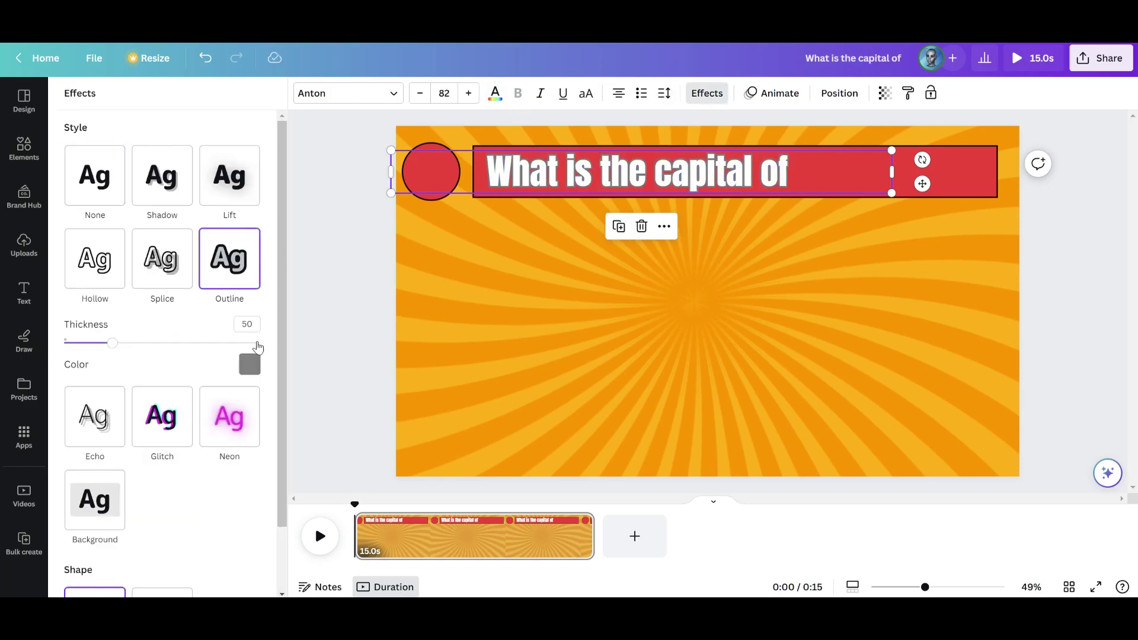
{"action": "left_click", "coordinate": [250, 364]}
{"action": "left_click", "coordinate": [74, 323]}
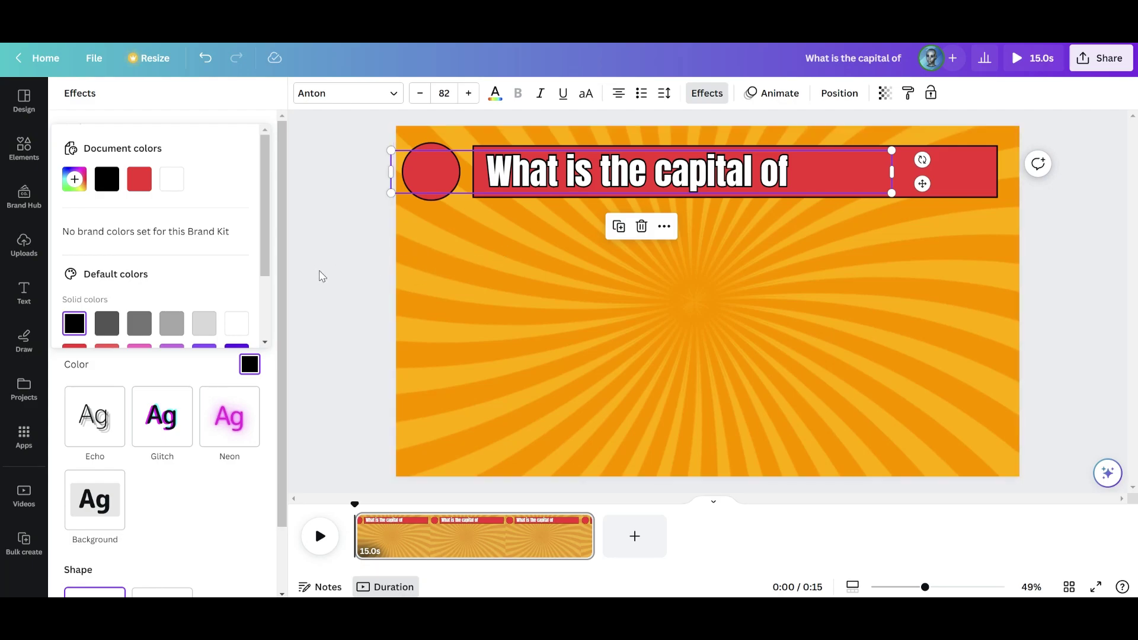
Reposition the question text so its question mark sits at the bar's right end.
{"action": "left_click_drag", "start_coordinate": [619, 167], "coordinate": [664, 175]}
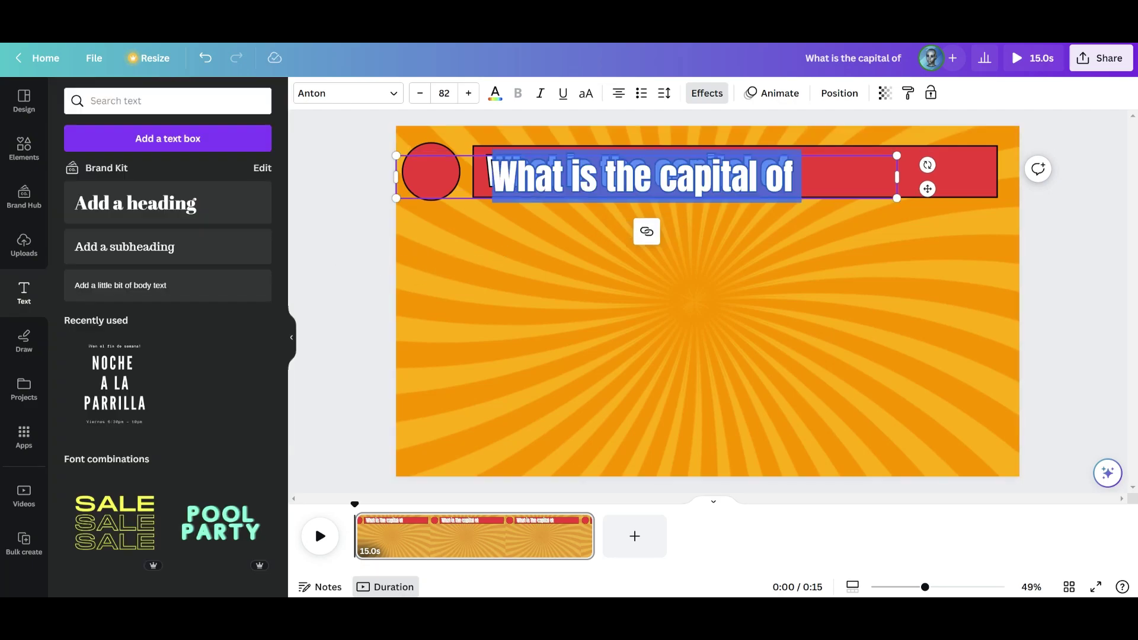
{"action": "left_click", "coordinate": [645, 176]}
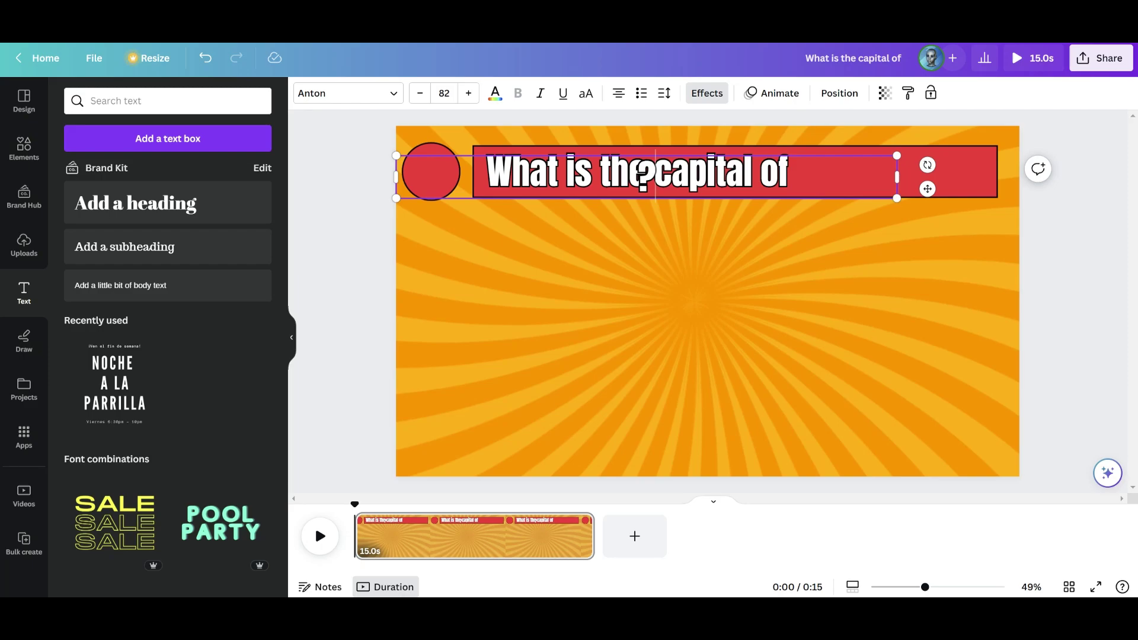
{"action": "mouse_move", "coordinate": [668, 155]}
{"action": "left_mouse_down"}
{"action": "mouse_move", "coordinate": [1007, 151]}
{"action": "mouse_move", "coordinate": [649, 156]}
{"action": "left_mouse_up"}
{"action": "left_click_drag", "start_coordinate": [776, 183], "coordinate": [541, 148]}
{"action": "left_click", "coordinate": [648, 174]}
Add a white square and stretch it into a wide answer bar.
{"action": "left_click", "coordinate": [785, 338]}
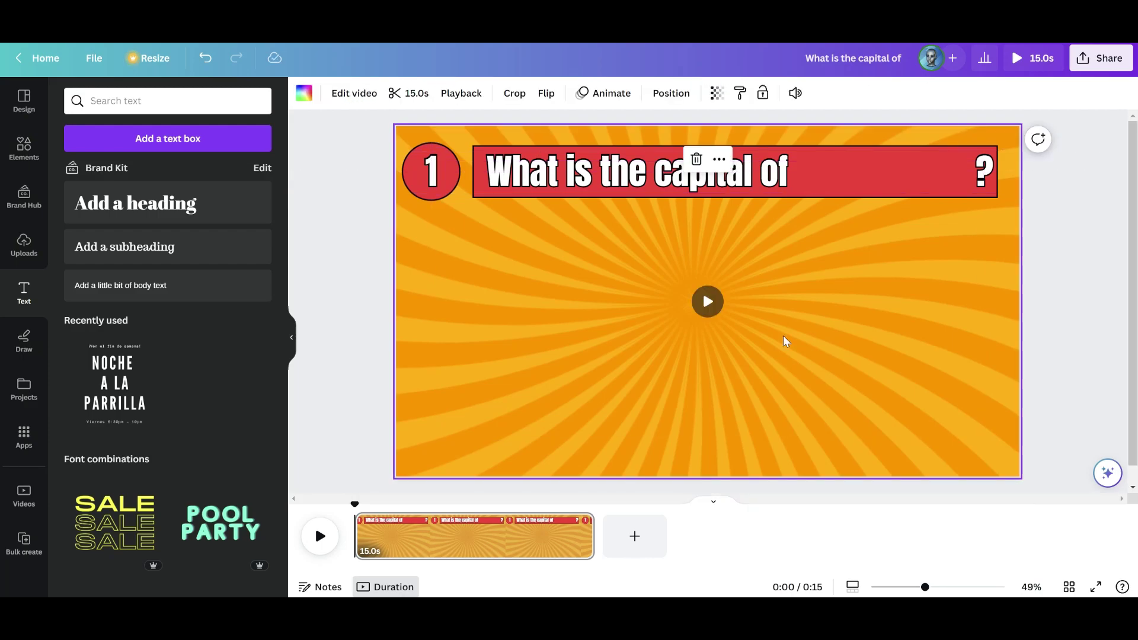
{"action": "key", "text": "r"}
{"action": "left_click", "coordinate": [370, 93]}
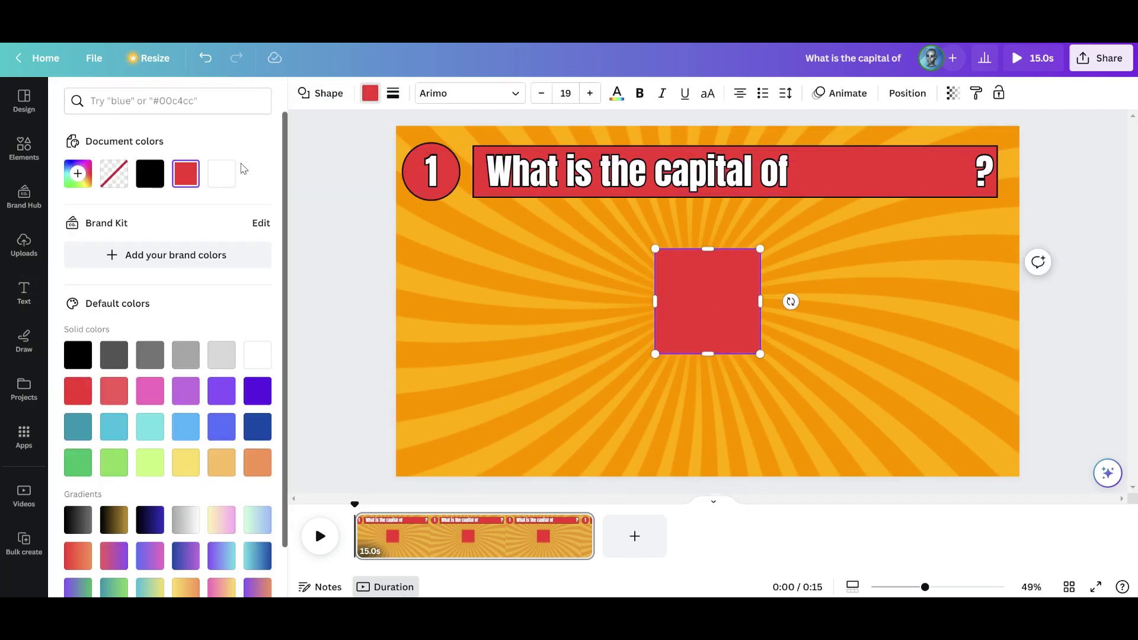
{"action": "left_click", "coordinate": [221, 173]}
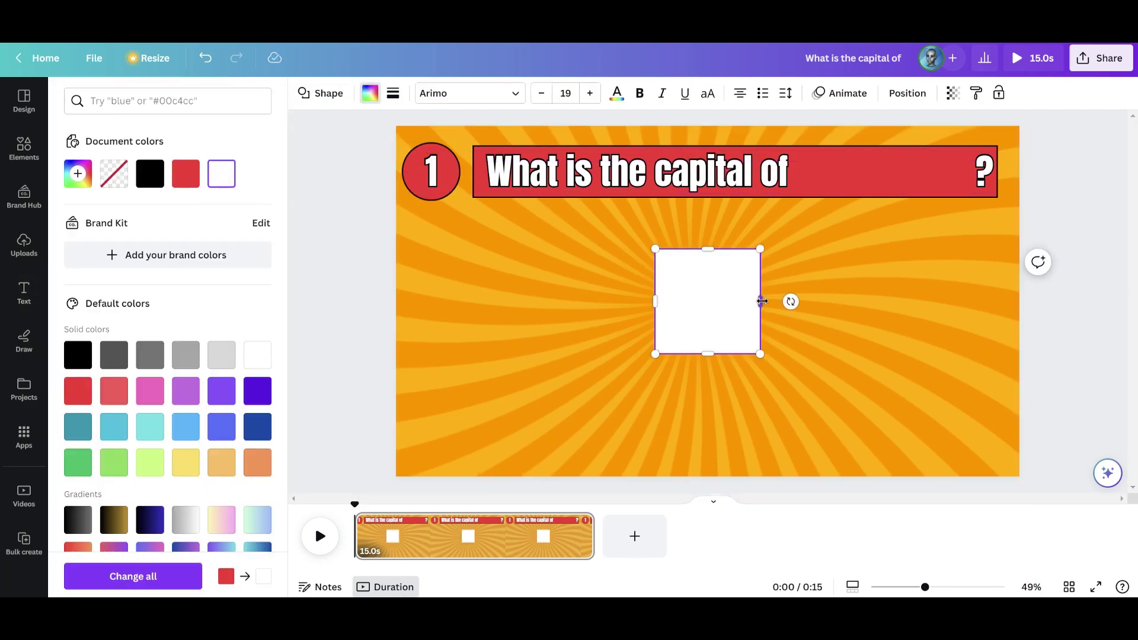
{"action": "left_click_drag", "start_coordinate": [761, 302], "coordinate": [983, 300]}
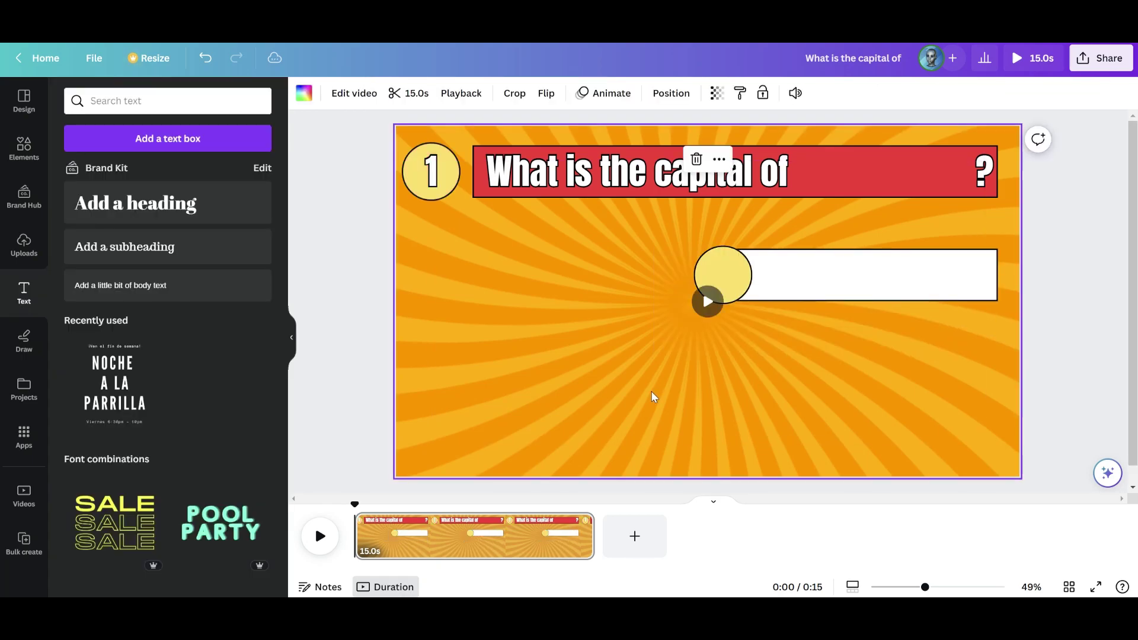
Add a light teal square and turn it into a thin bar at the bottom left.
{"action": "key", "text": "ctrl+v"}
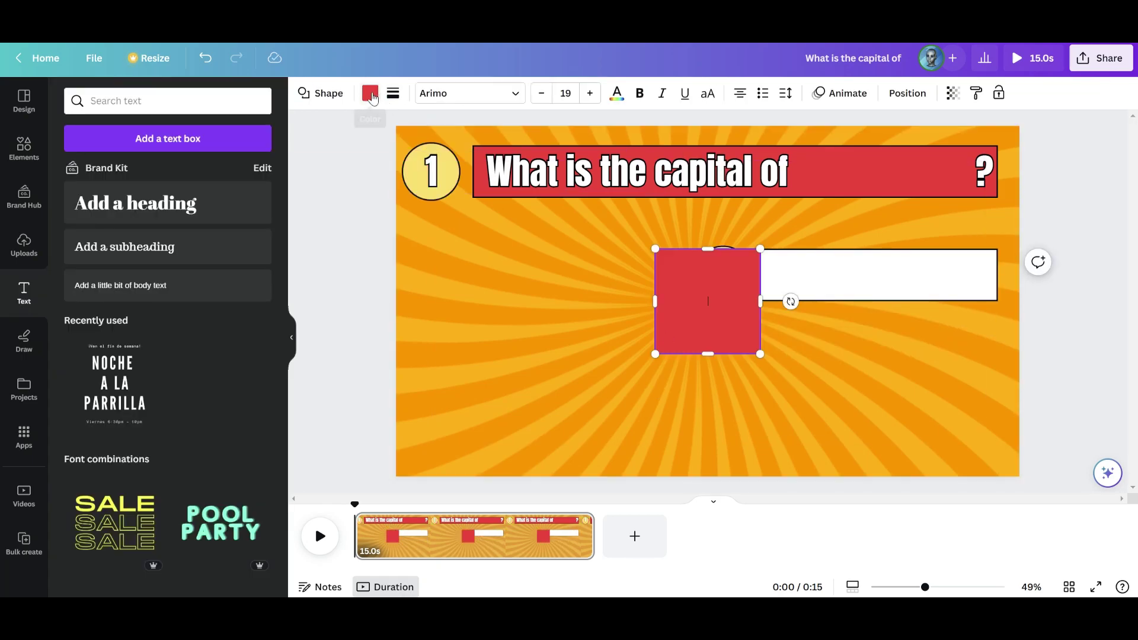
{"action": "left_click", "coordinate": [373, 98]}
{"action": "left_click", "coordinate": [155, 430]}
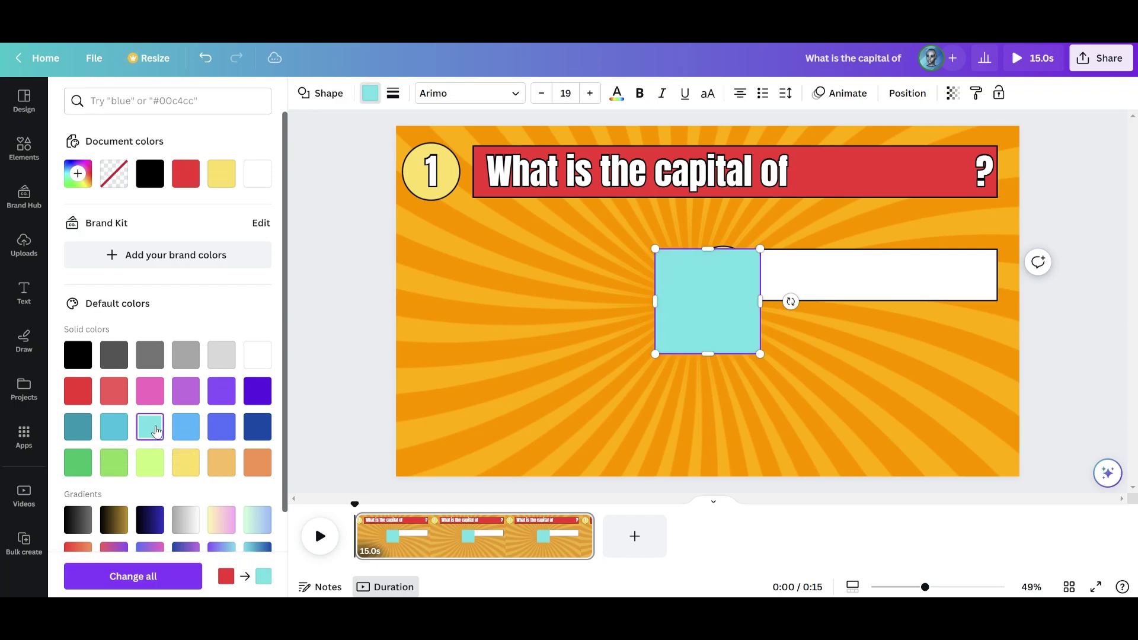
{"action": "double_click", "coordinate": [658, 350]}
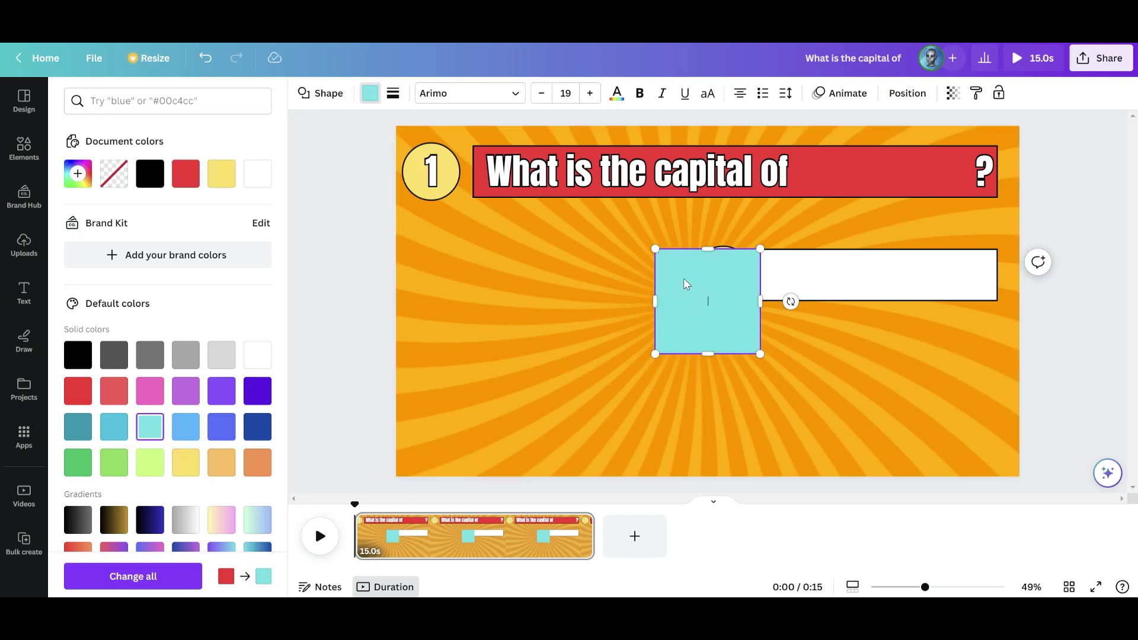
{"action": "left_click_drag", "start_coordinate": [703, 263], "coordinate": [471, 369]}
{"action": "left_click_drag", "start_coordinate": [526, 417], "coordinate": [704, 417]}
{"action": "left_click", "coordinate": [361, 387]}
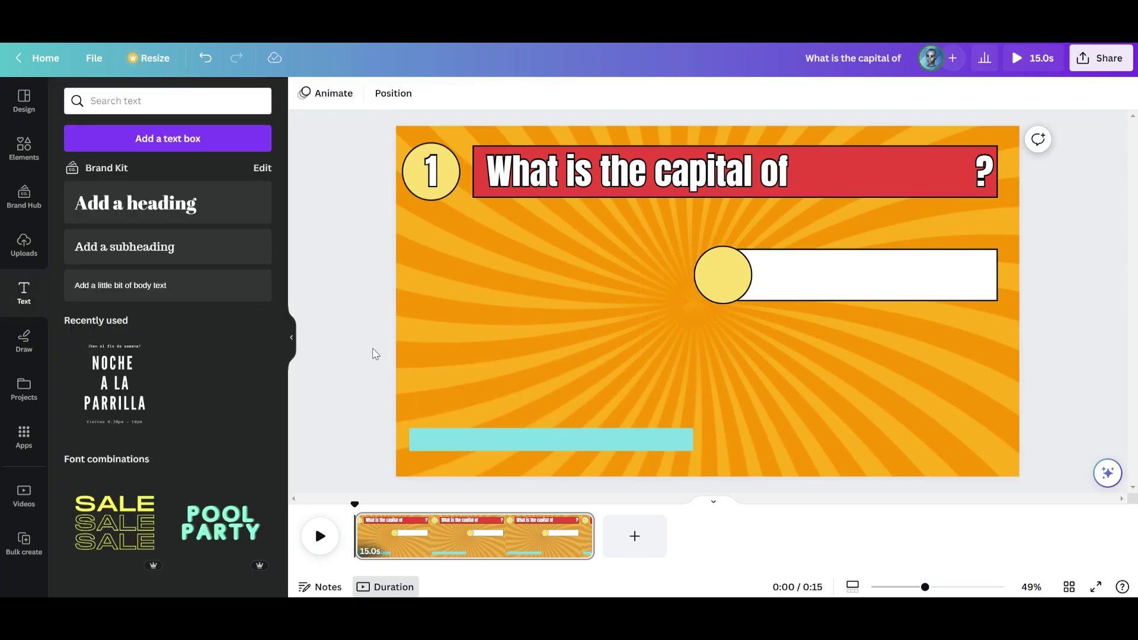
{"action": "left_click", "coordinate": [531, 449]}
Give the teal bar a solid border and paste the country name Afghanistan as text.
{"action": "left_click", "coordinate": [392, 93]}
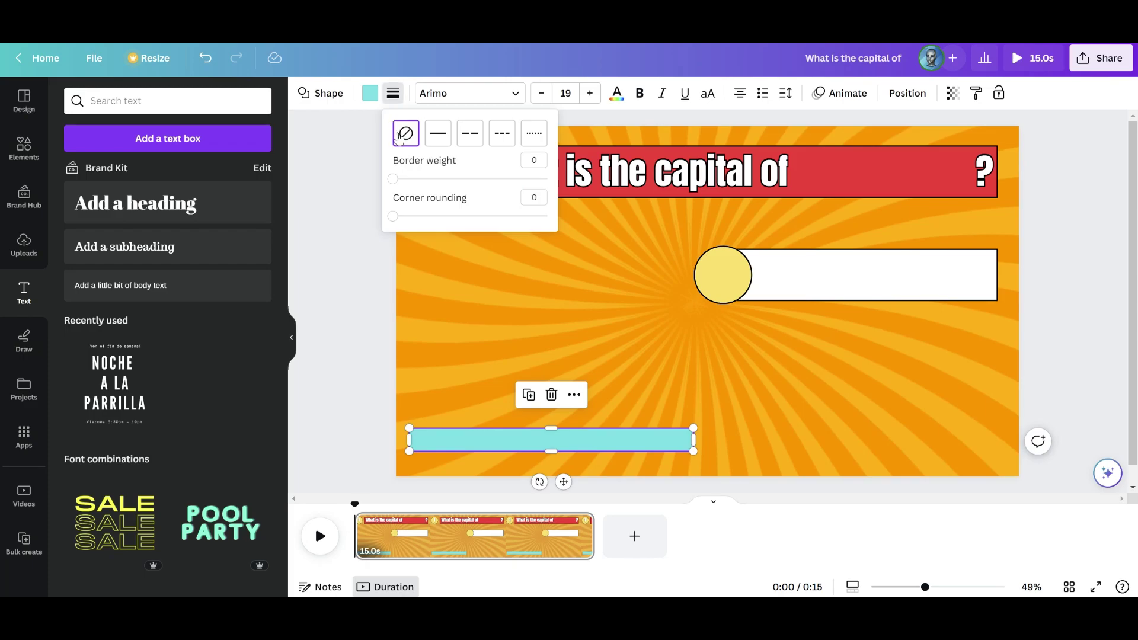
{"action": "left_click", "coordinate": [432, 138]}
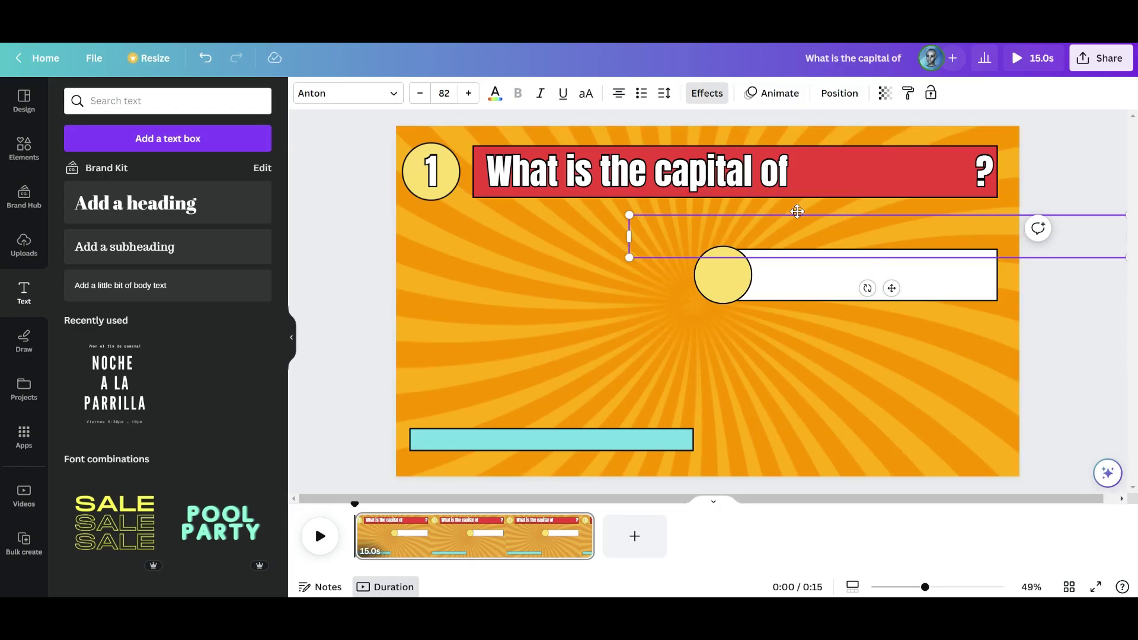
{"action": "type", "text": "Afghanistan"}
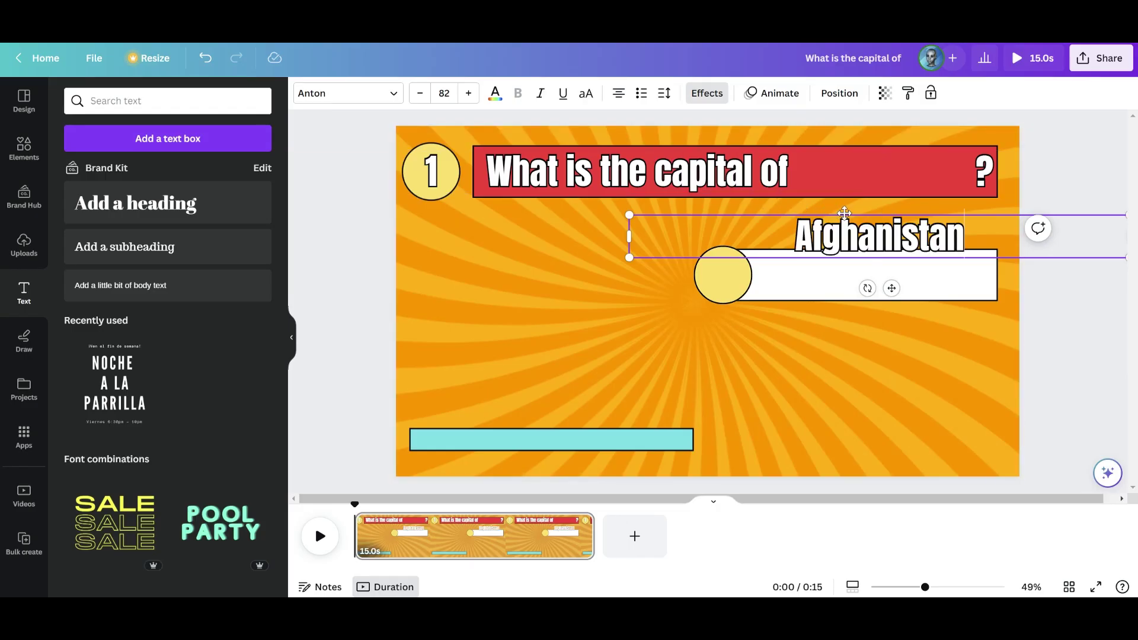
Recolour Afghanistan cyan and move the copied capital 'Kabul' into the white answer bar.
{"action": "key", "text": "ctrl+a"}
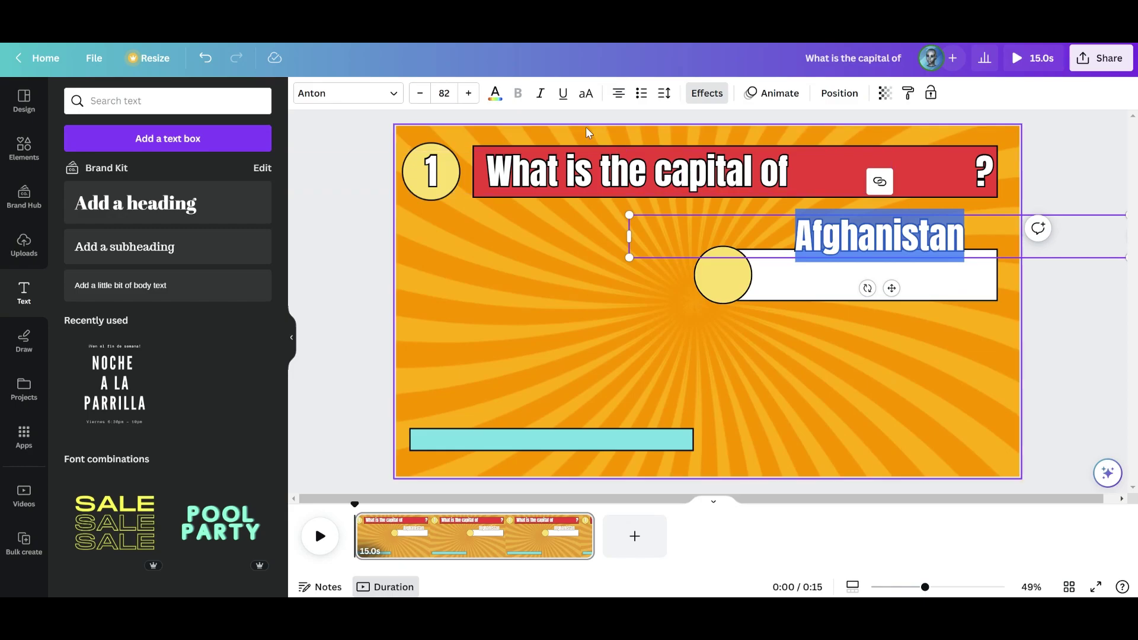
{"action": "left_click", "coordinate": [495, 93]}
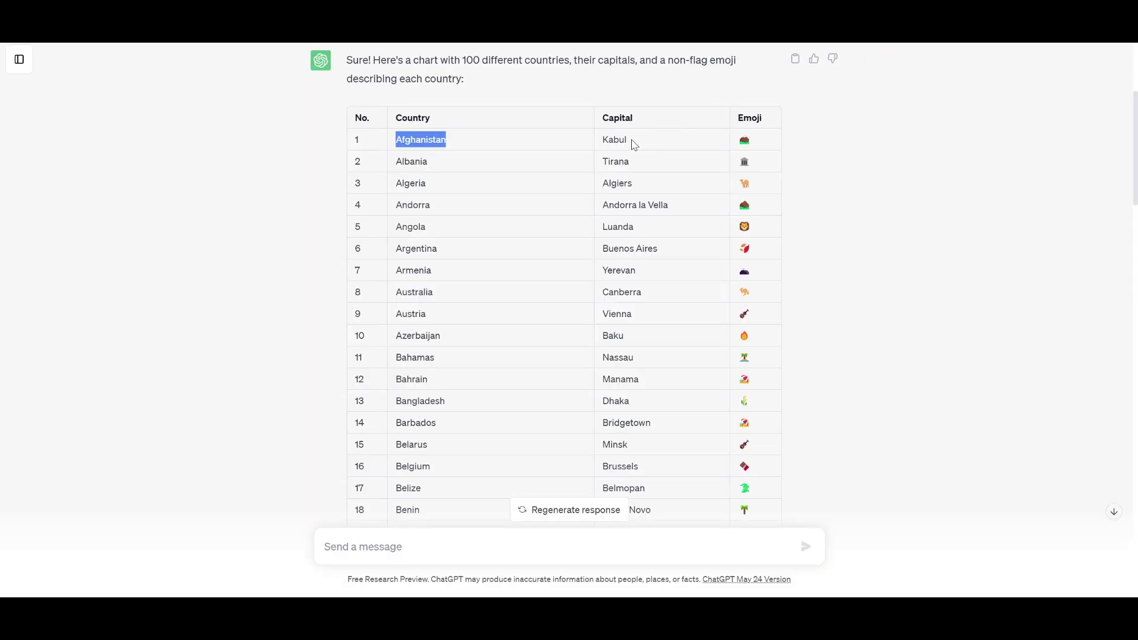
{"action": "left_click_drag", "start_coordinate": [634, 144], "coordinate": [595, 146]}
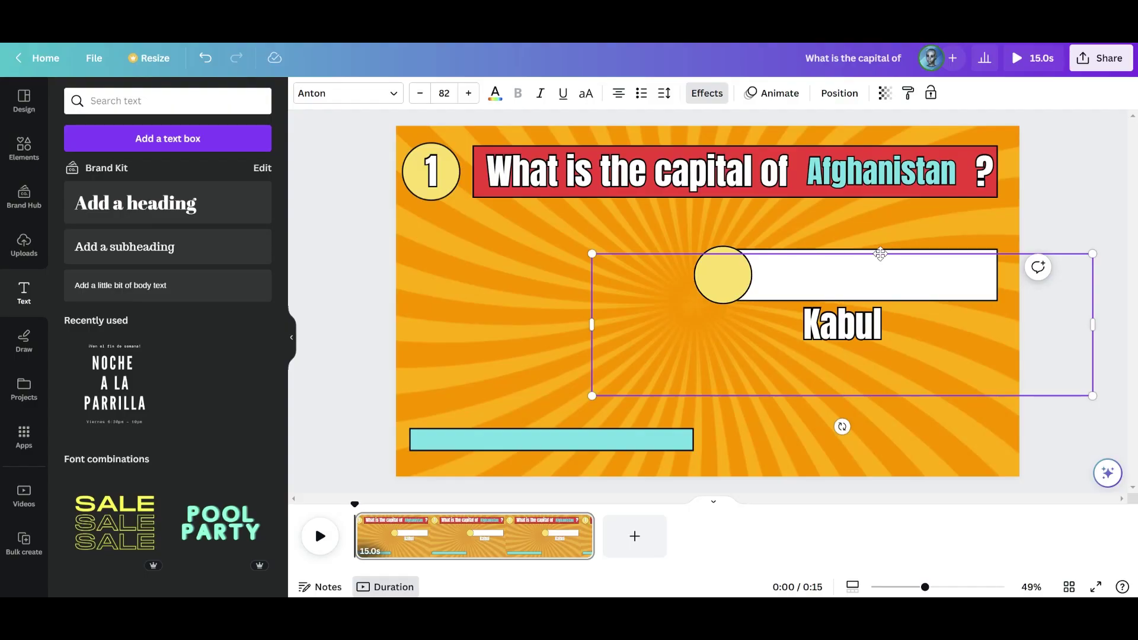
{"action": "left_click_drag", "start_coordinate": [841, 325], "coordinate": [866, 274]}
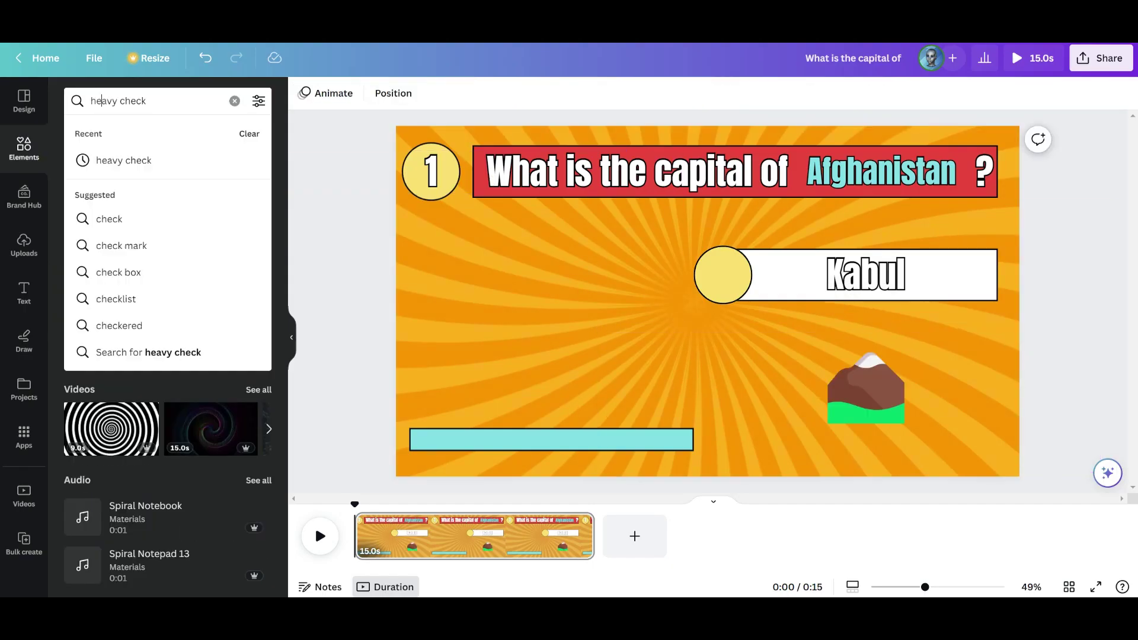
Add the green 'heavy check' graphic and shrink it into the yellow circle.
{"action": "key", "text": "Return"}
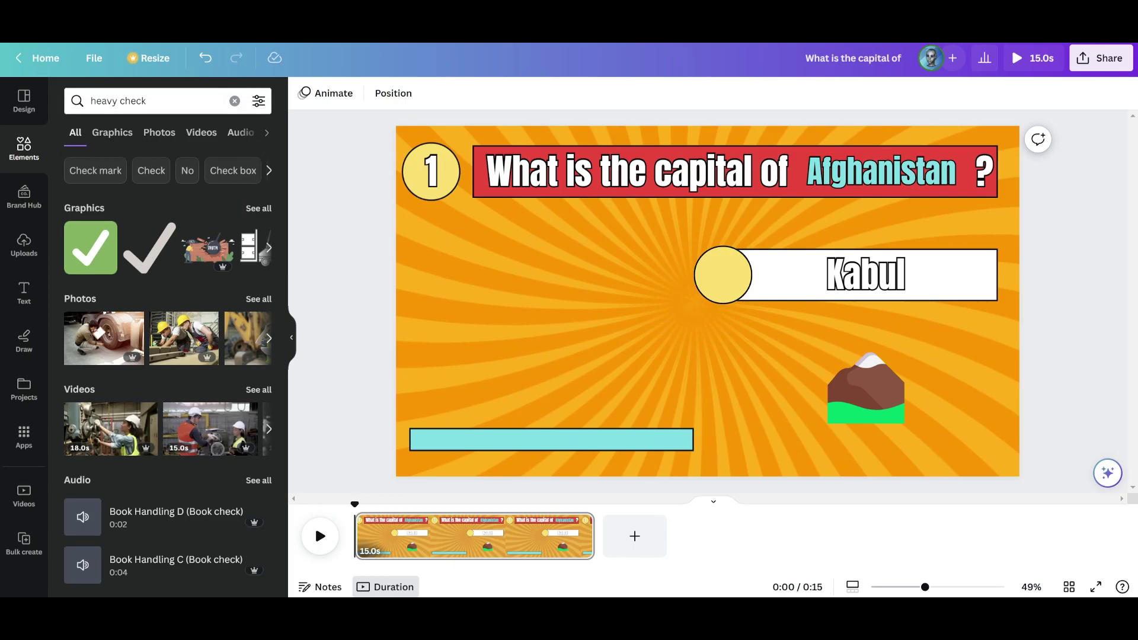
{"action": "left_click", "coordinate": [91, 247]}
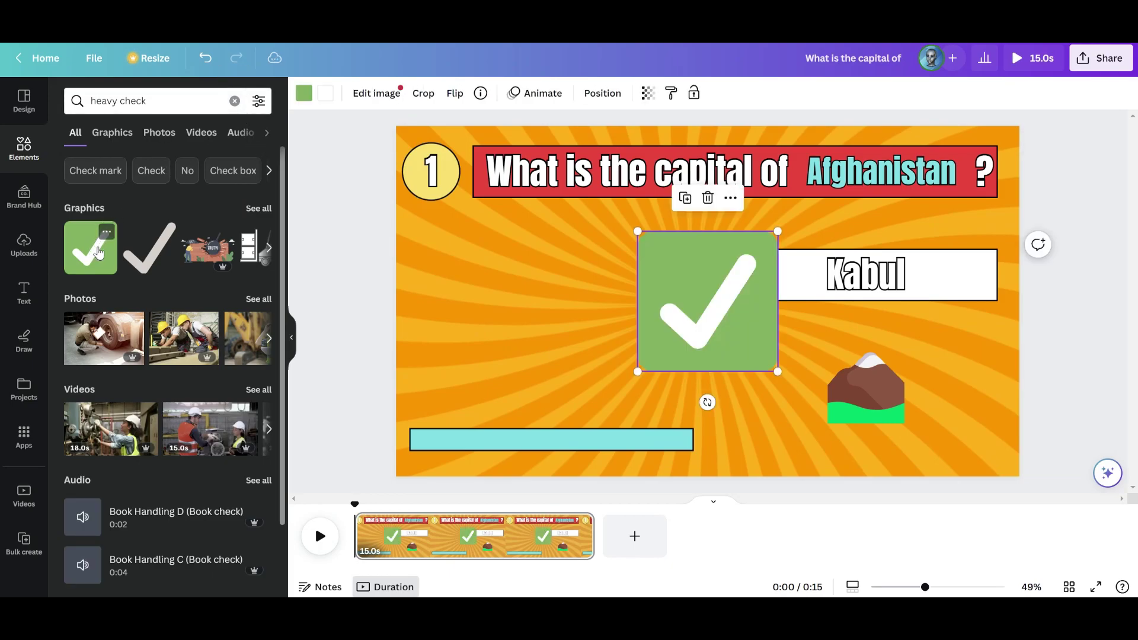
{"action": "left_click_drag", "start_coordinate": [636, 368], "coordinate": [745, 273]}
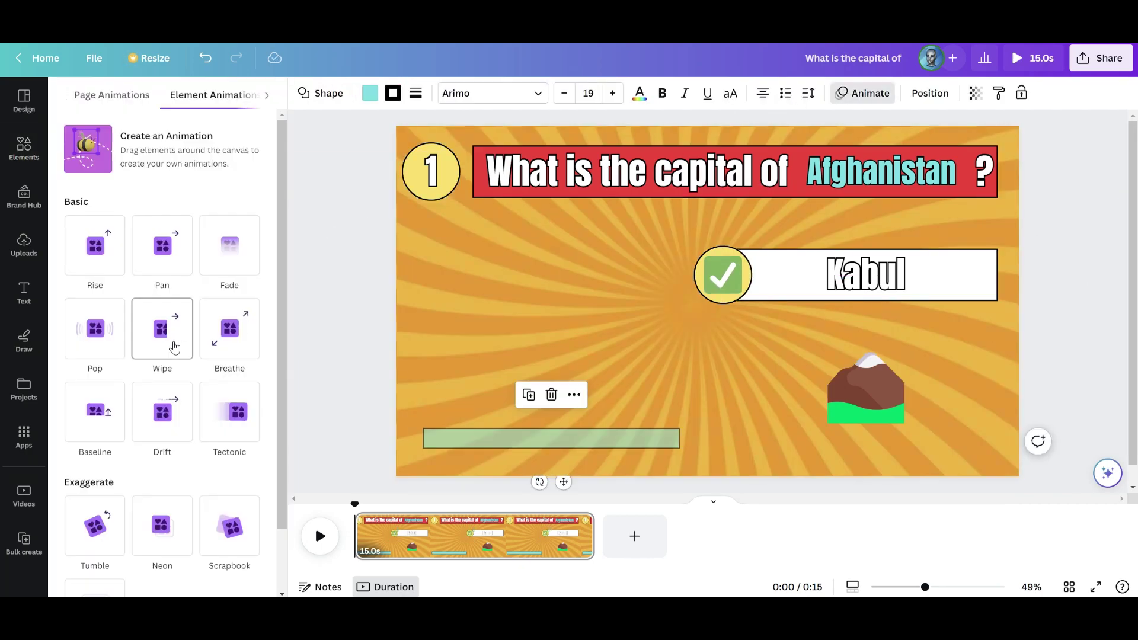
Give the cyan bar a Wipe animation at the slowest speed.
{"action": "left_click", "coordinate": [172, 347]}
{"action": "scroll", "coordinate": [174, 347], "scroll_direction": "down", "scroll_amount": 1}
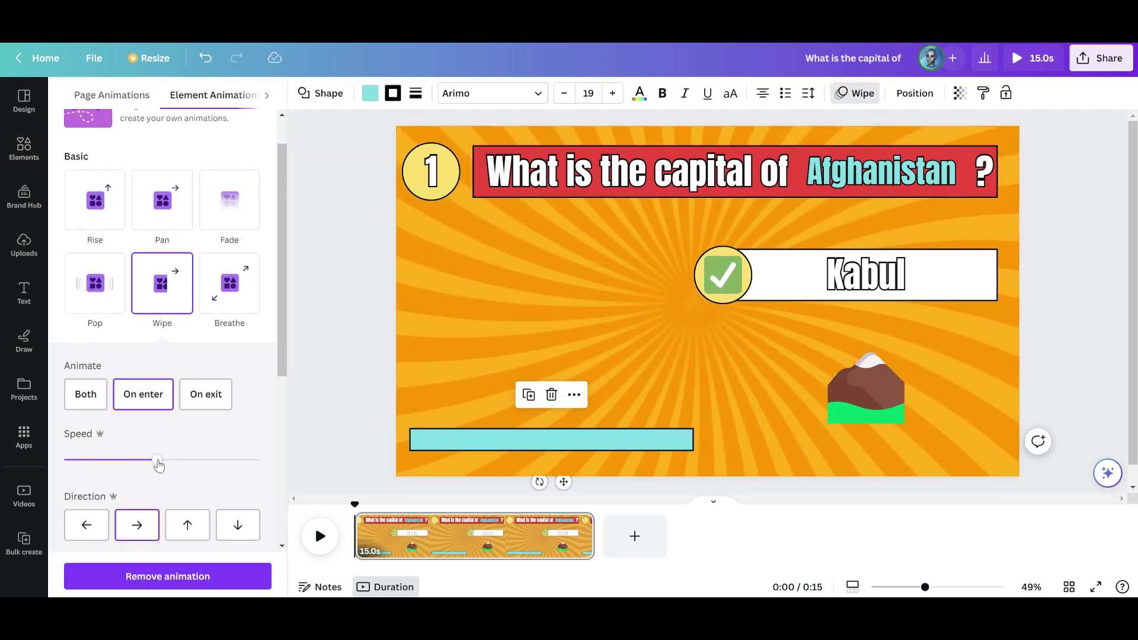
{"action": "left_click_drag", "start_coordinate": [157, 460], "coordinate": [43, 471]}
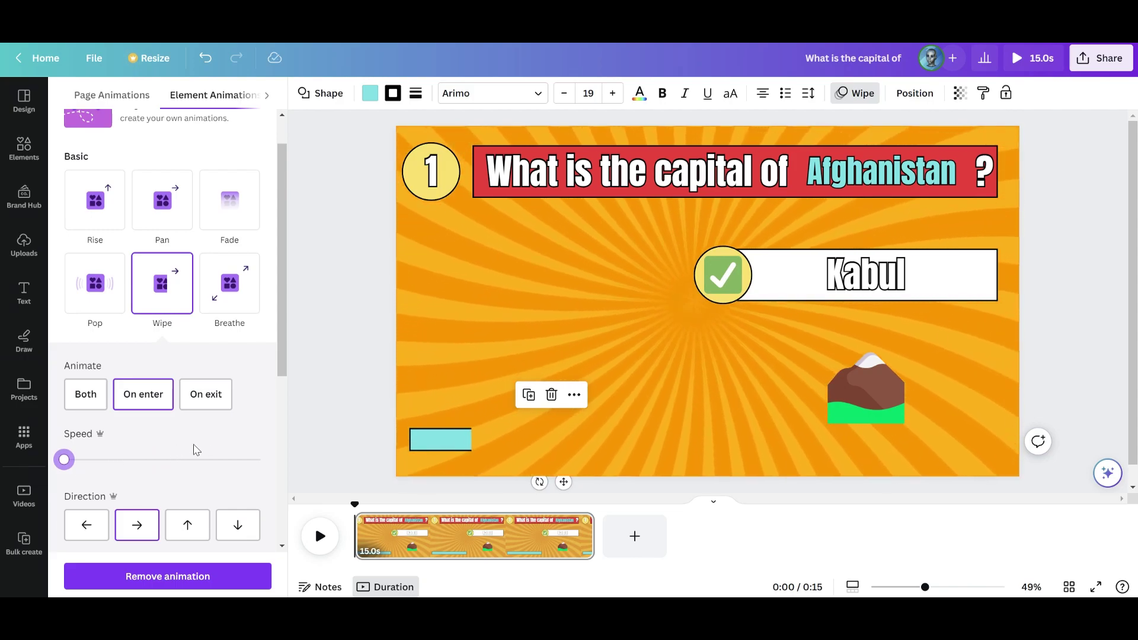
Apply the Pop animation to the Afghanistan text and preview the page.
{"action": "left_click", "coordinate": [865, 273]}
{"action": "left_click", "coordinate": [798, 201]}
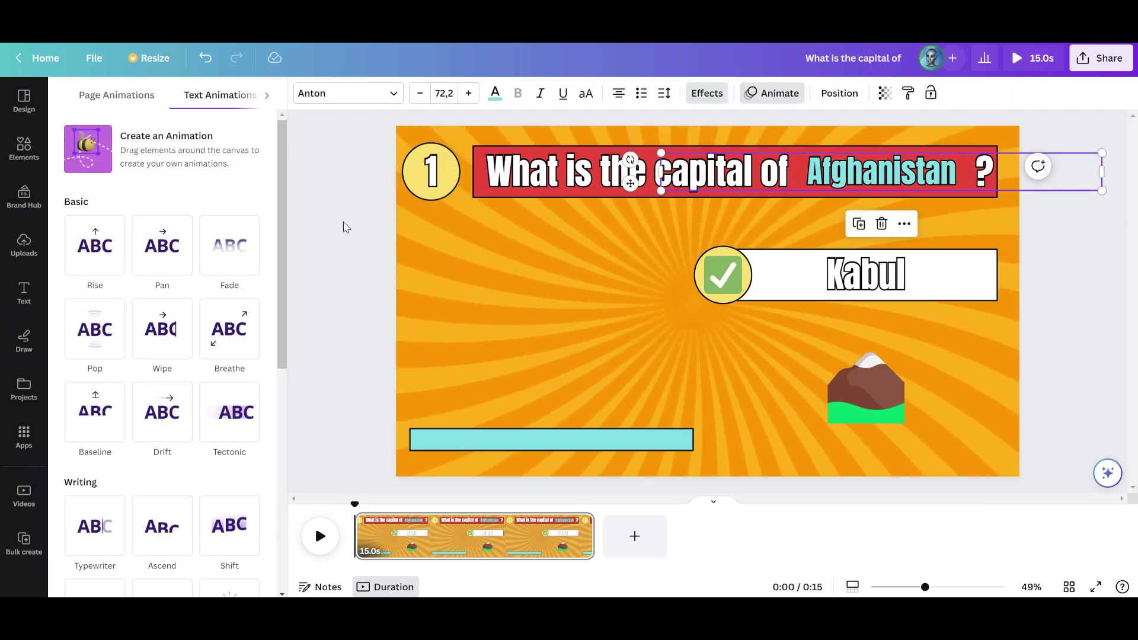
{"action": "left_click", "coordinate": [95, 525]}
{"action": "key", "text": "ctrl+z"}
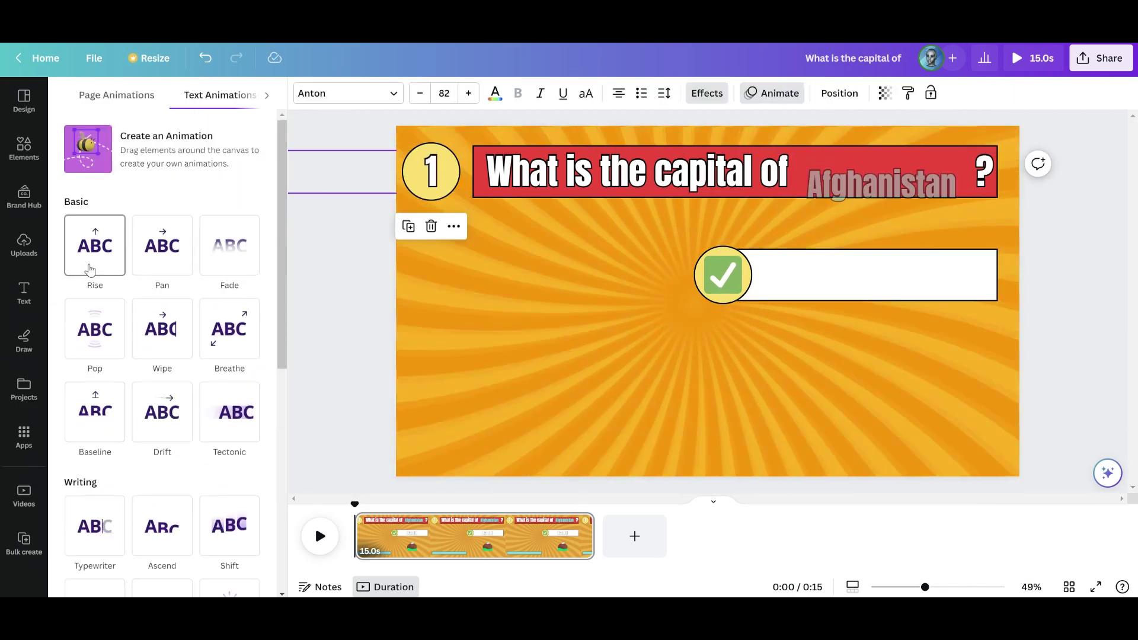
{"action": "key", "text": "Escape"}
{"action": "left_click", "coordinate": [319, 536]}
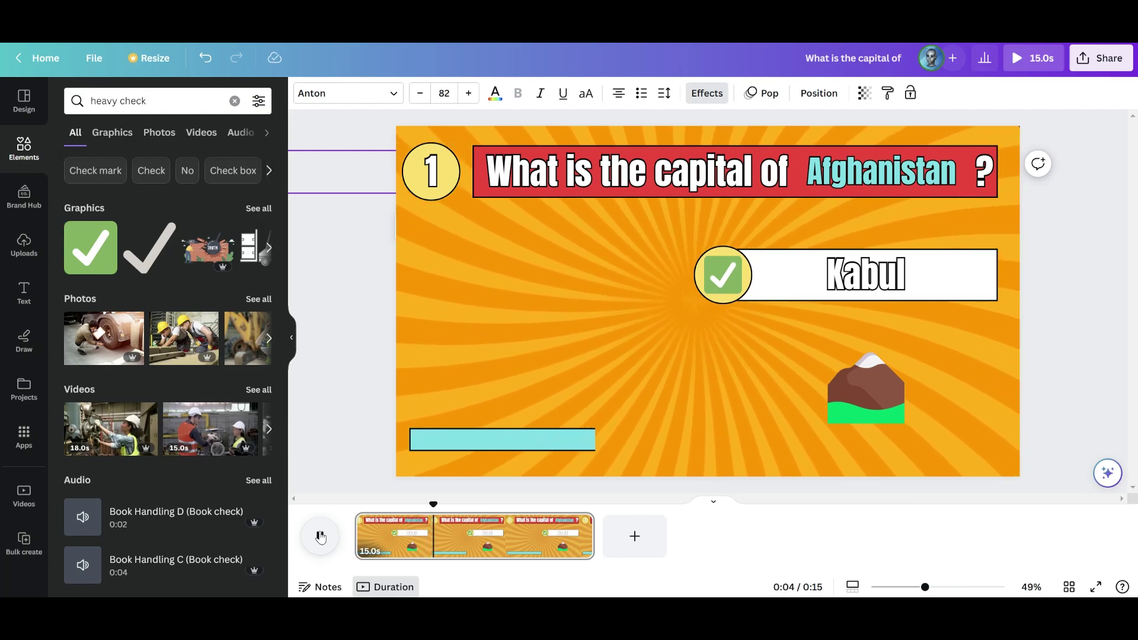
Trim the page to 11.0 seconds and delay the Kabul answer to start at about 8.9s.
{"action": "left_click", "coordinate": [320, 537]}
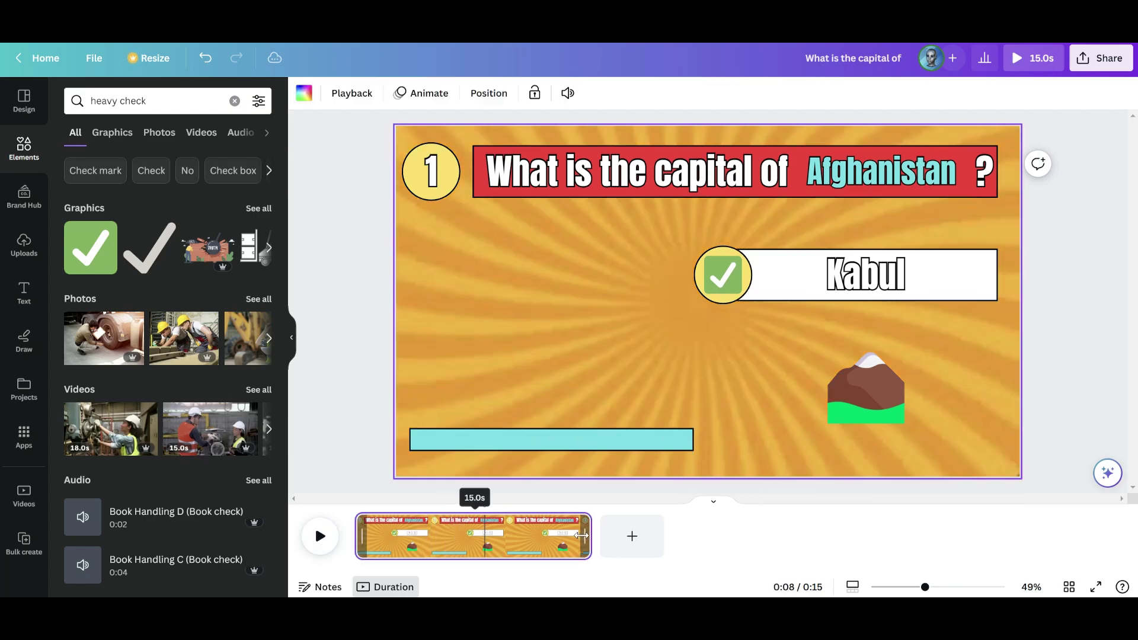
{"action": "left_click_drag", "start_coordinate": [593, 536], "coordinate": [530, 538]}
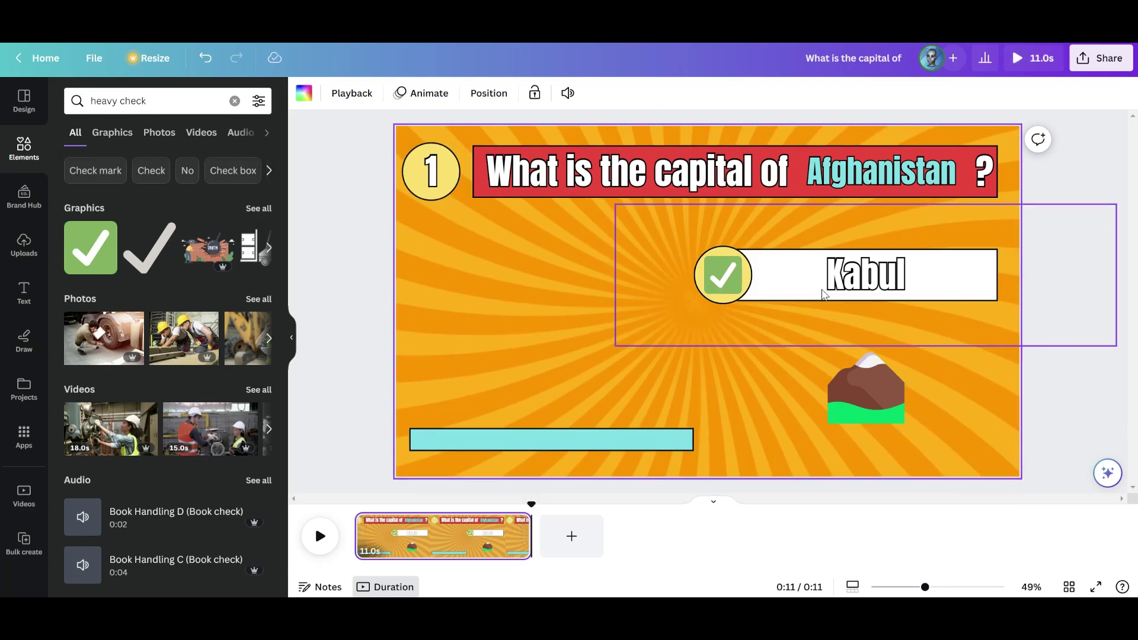
{"action": "left_click", "coordinate": [828, 276]}
{"action": "right_click", "coordinate": [827, 275]}
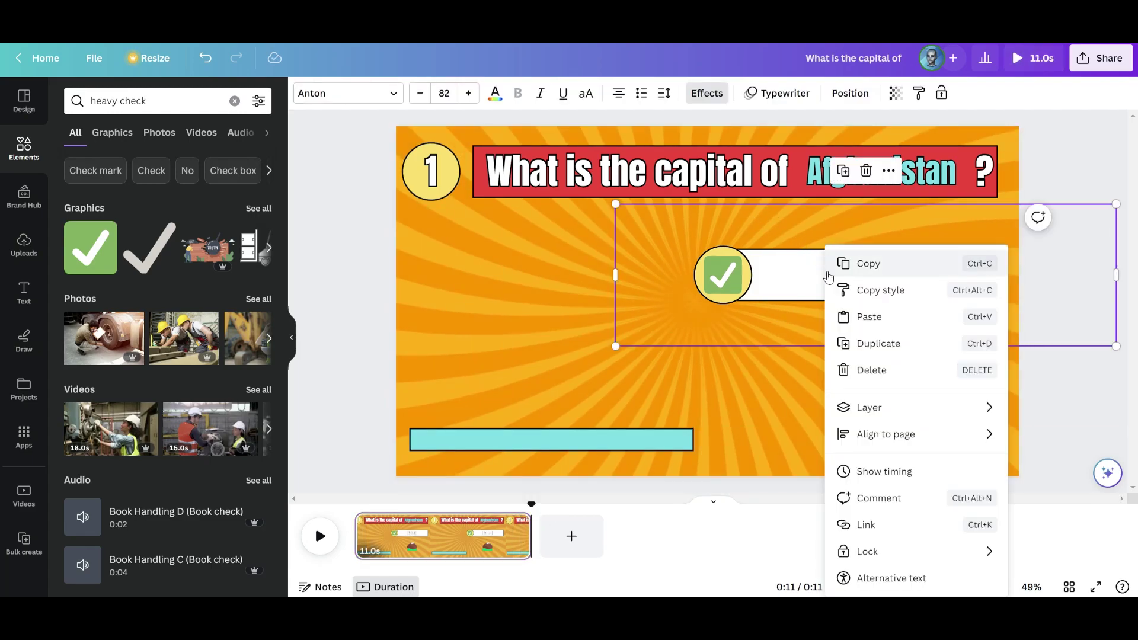
{"action": "left_click", "coordinate": [882, 471]}
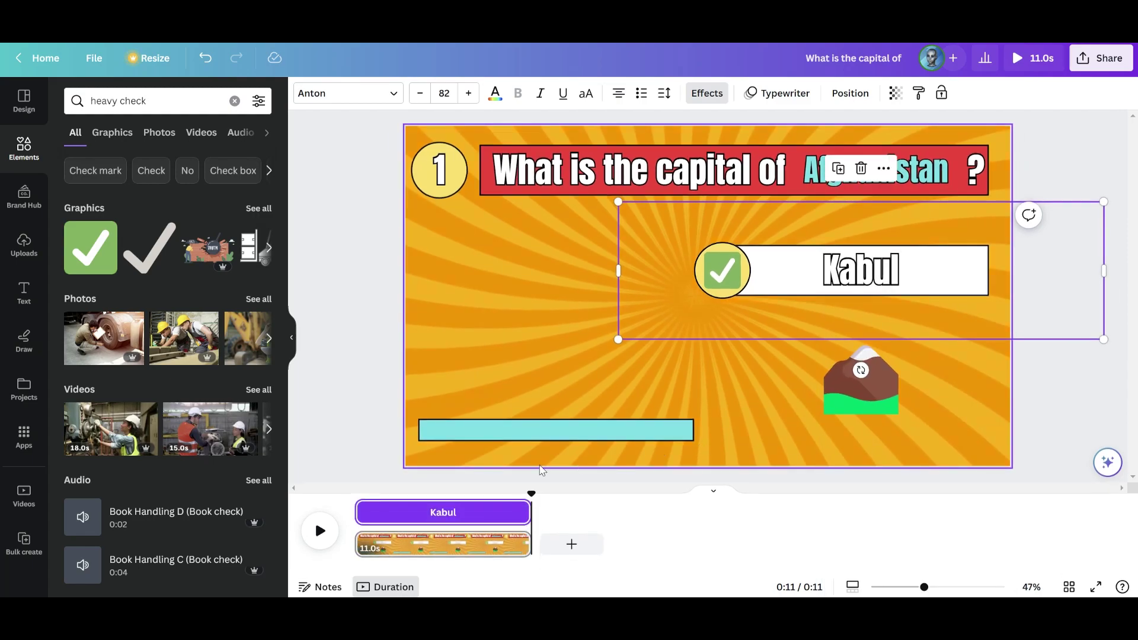
{"action": "left_click_drag", "start_coordinate": [357, 512], "coordinate": [502, 513]}
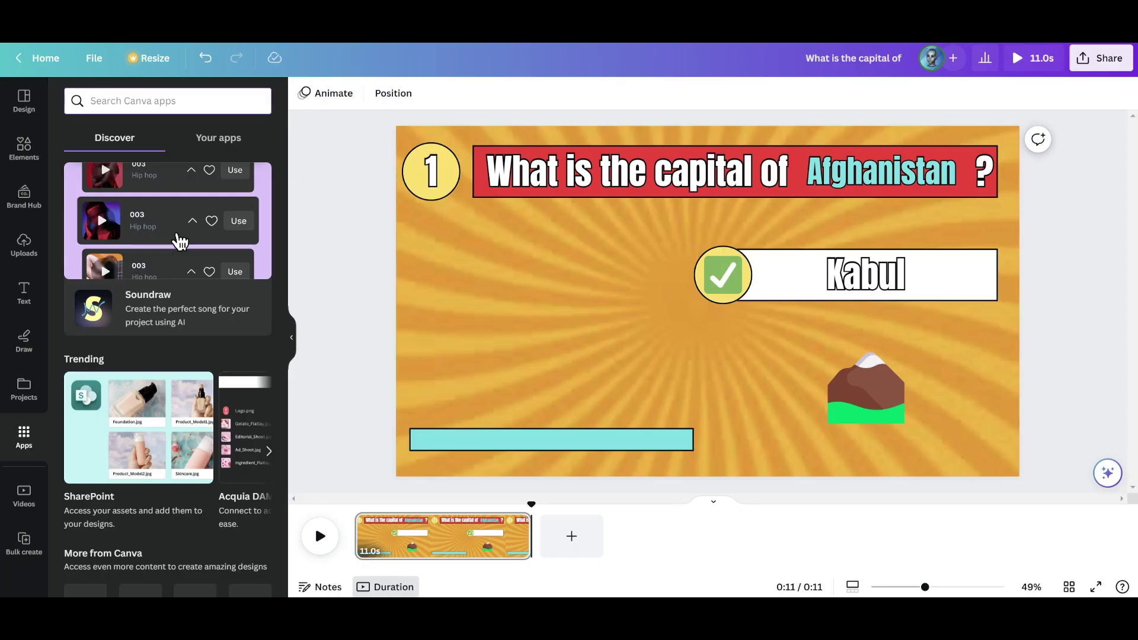
Search apps for 'bulk create', open Bulk create, and select the ChatGPT country-capital table.
{"action": "type", "text": "bulk create"}
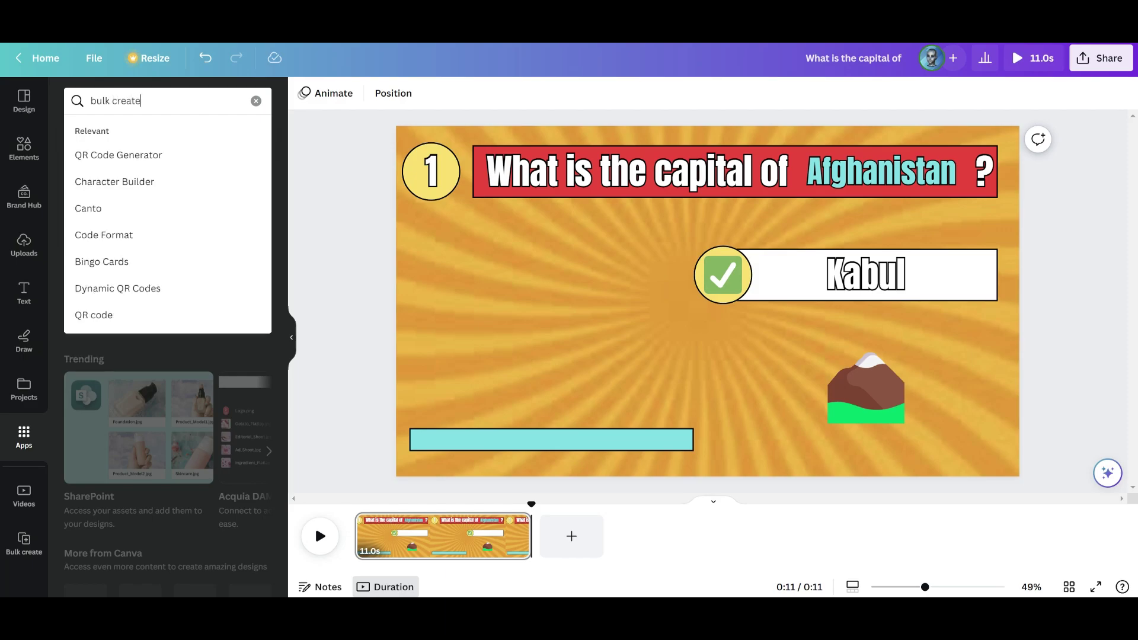
{"action": "key", "text": "Return"}
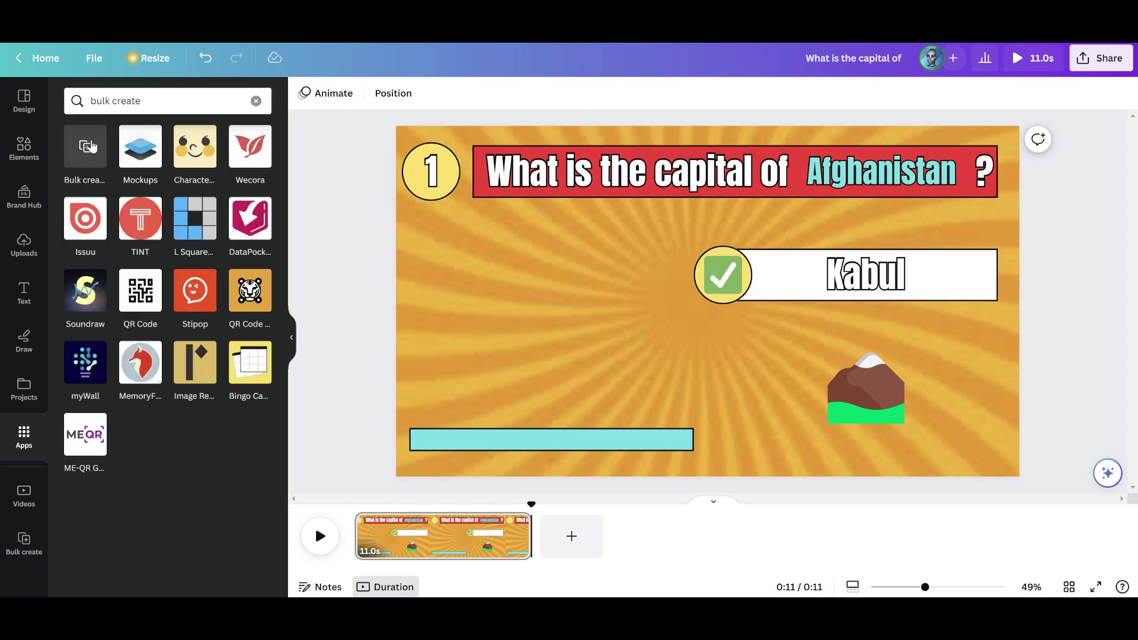
{"action": "left_click", "coordinate": [89, 146]}
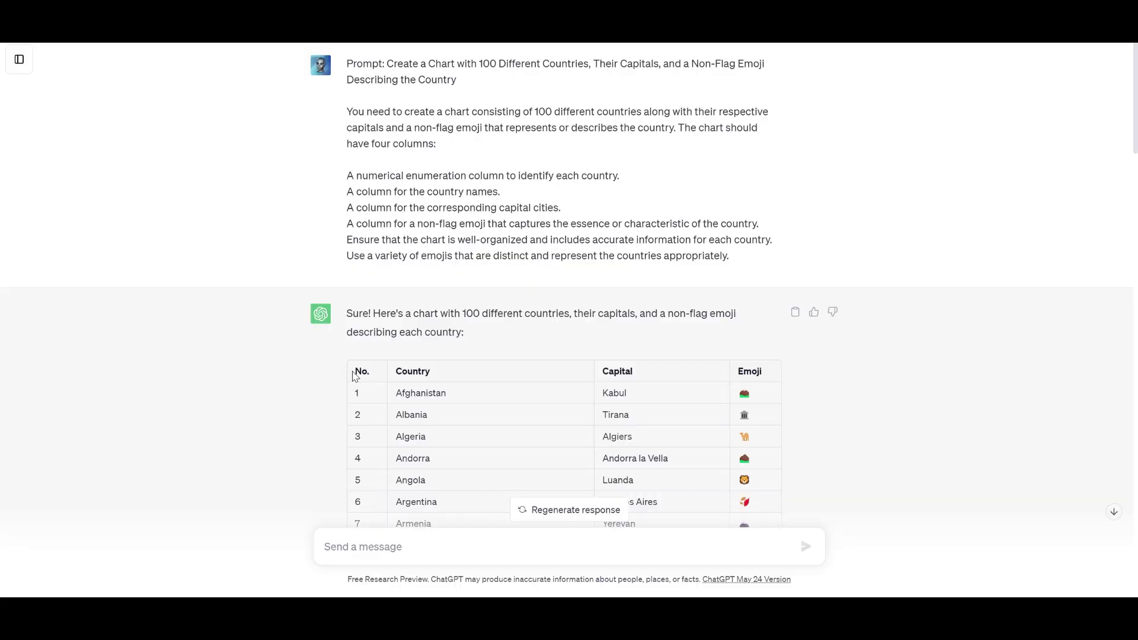
{"action": "left_click_drag", "start_coordinate": [355, 372], "coordinate": [652, 365]}
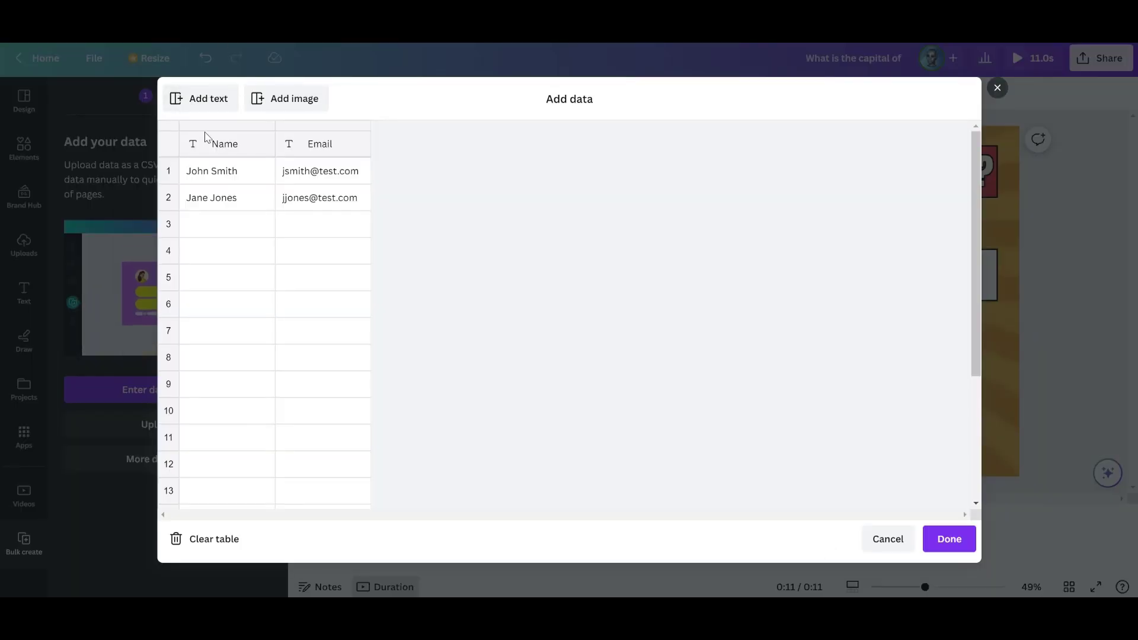
Paste the 100-row No., Country, Capital, Emoji table into the data table, check it and finish.
{"action": "right_click", "coordinate": [208, 144]}
{"action": "left_click", "coordinate": [239, 187]}
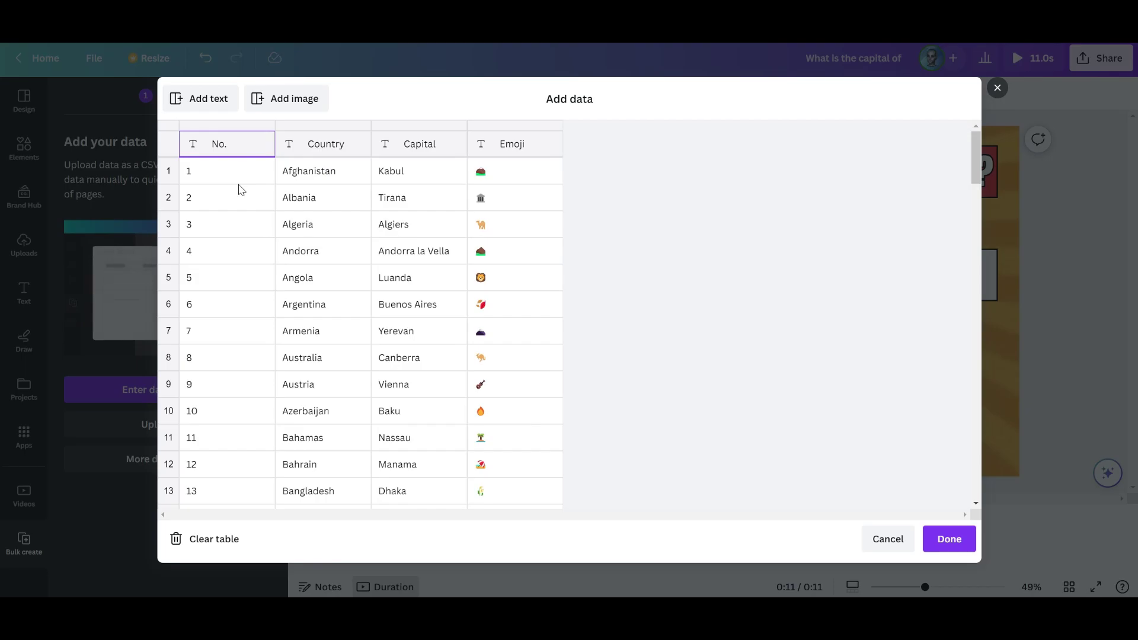
{"action": "scroll", "coordinate": [314, 236], "scroll_direction": "down", "scroll_amount": 20}
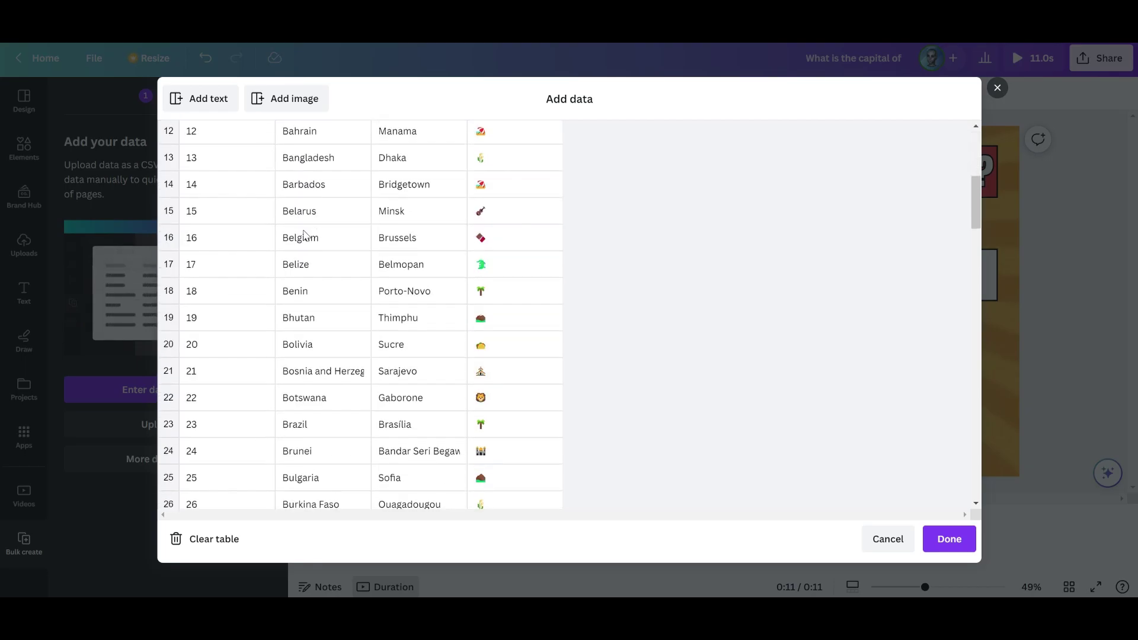
{"action": "scroll", "coordinate": [298, 237], "scroll_direction": "down", "scroll_amount": 14}
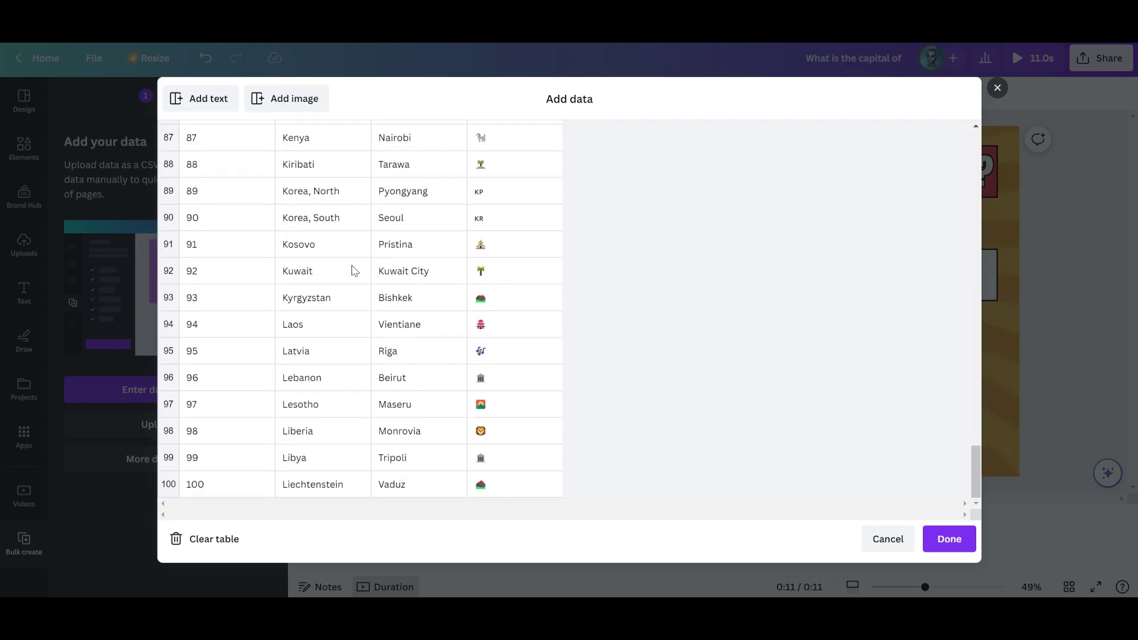
{"action": "left_click", "coordinate": [934, 540]}
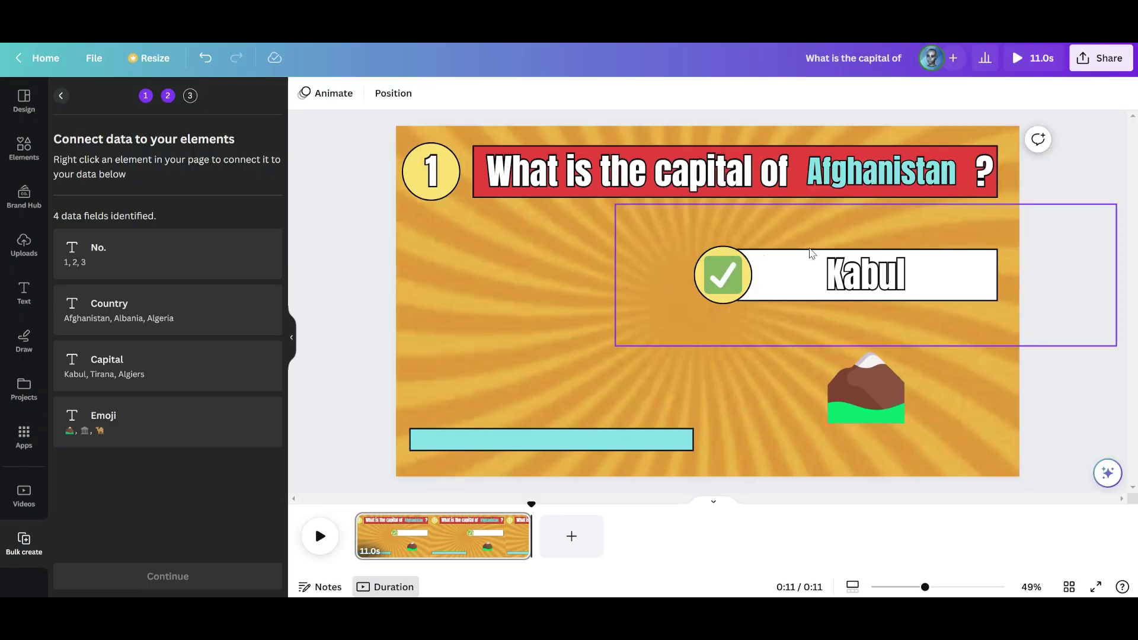
Connect the country name text to the Country field and the question number to No.
{"action": "right_click", "coordinate": [833, 178]}
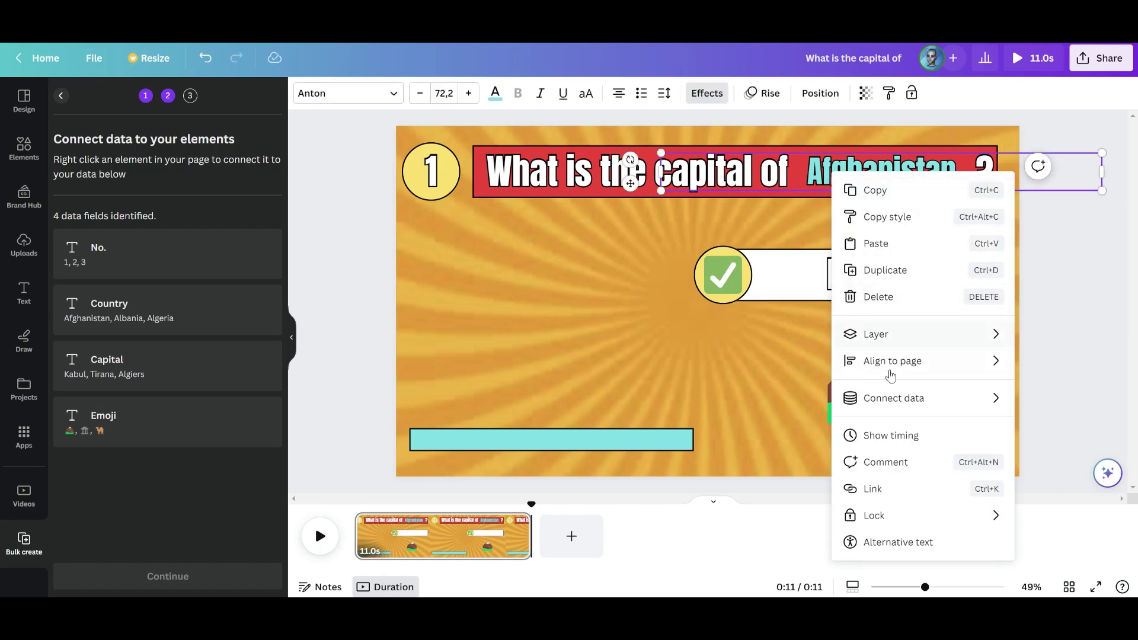
{"action": "mouse_move", "coordinate": [890, 398]}
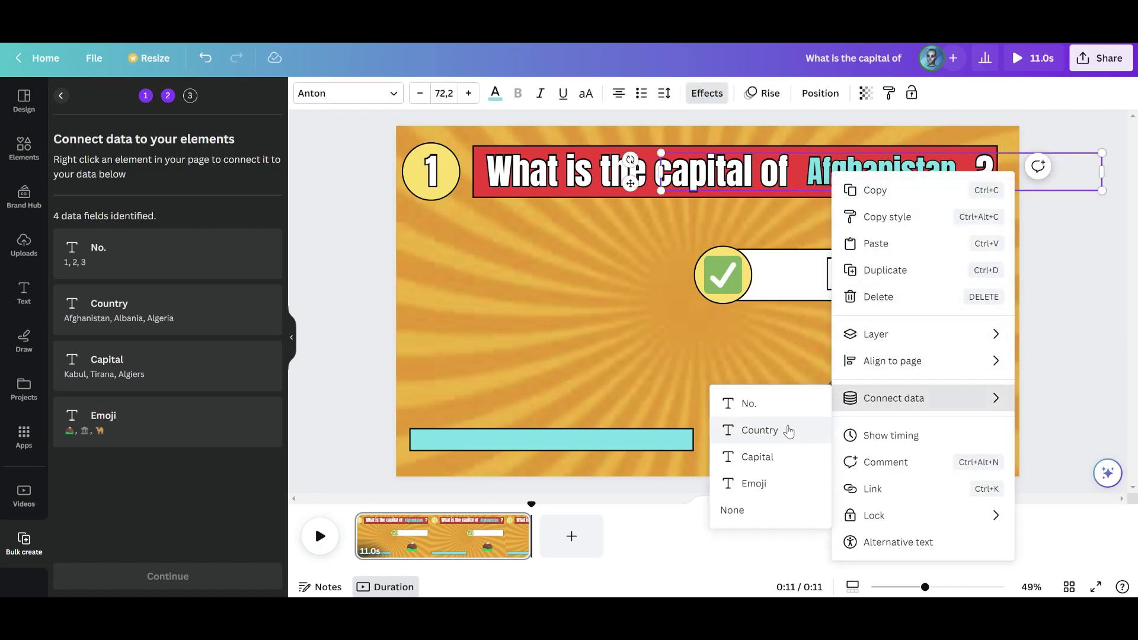
{"action": "left_click", "coordinate": [789, 431]}
{"action": "left_click", "coordinate": [427, 173]}
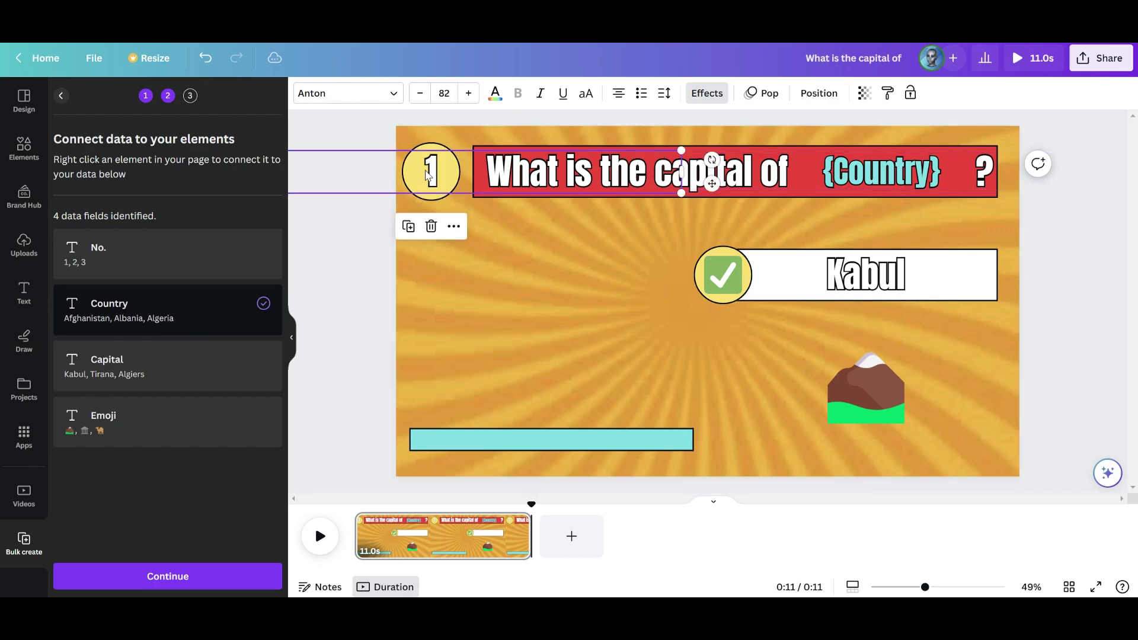
{"action": "right_click", "coordinate": [427, 173]}
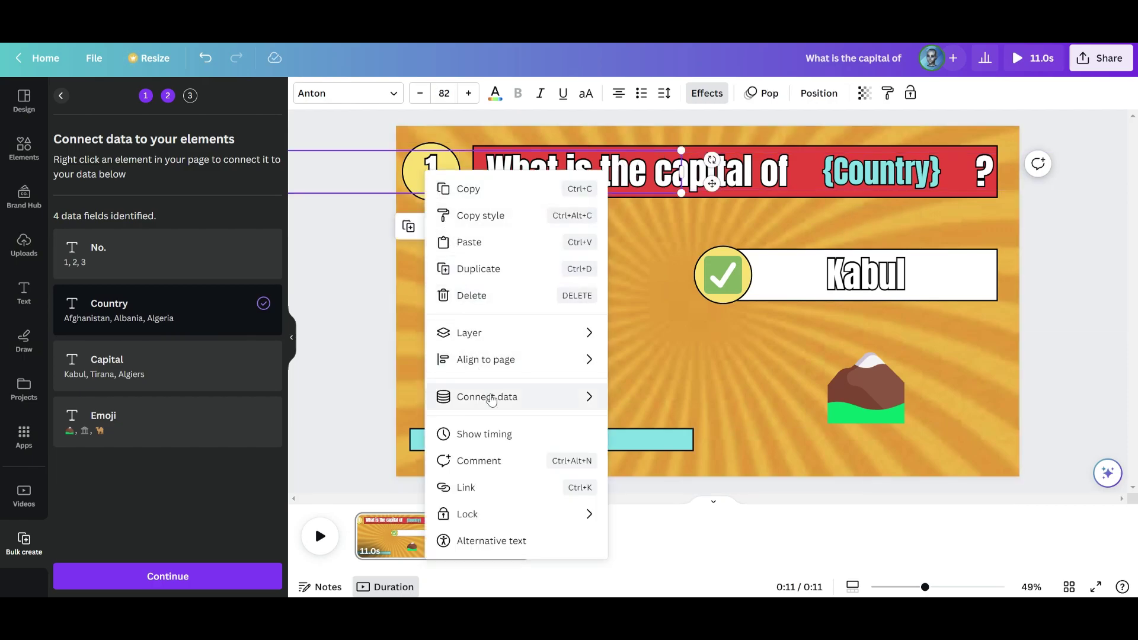
{"action": "mouse_move", "coordinate": [491, 398]}
{"action": "left_click", "coordinate": [646, 401]}
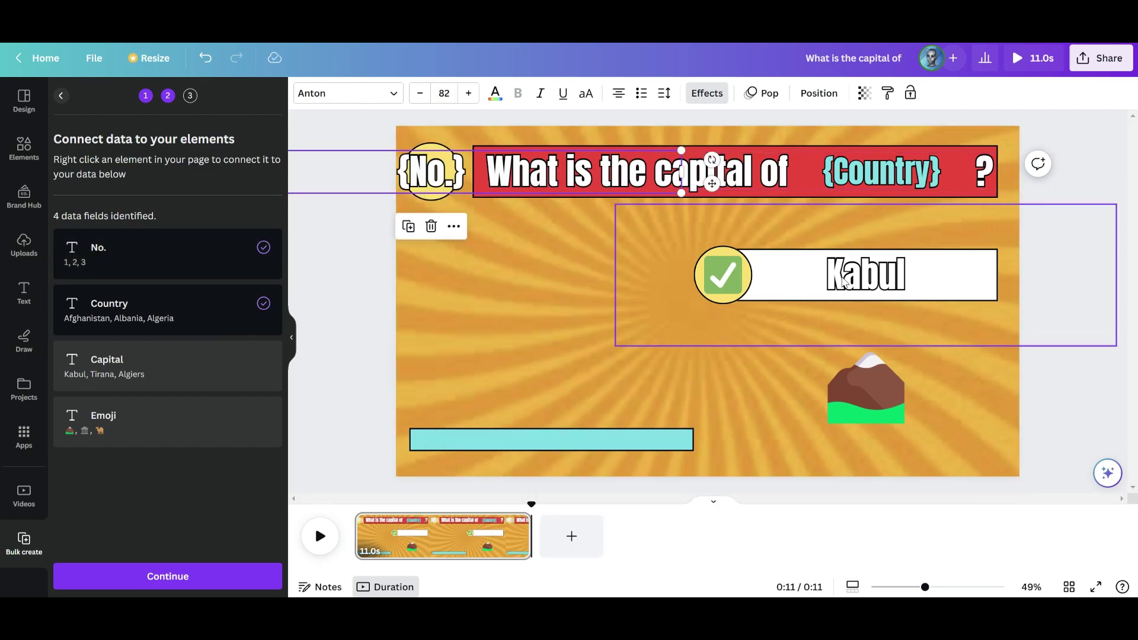
Connect the answer to Capital and the emoji to Emoji, then generate 100 pages.
{"action": "left_click", "coordinate": [843, 283]}
{"action": "right_click", "coordinate": [843, 283]}
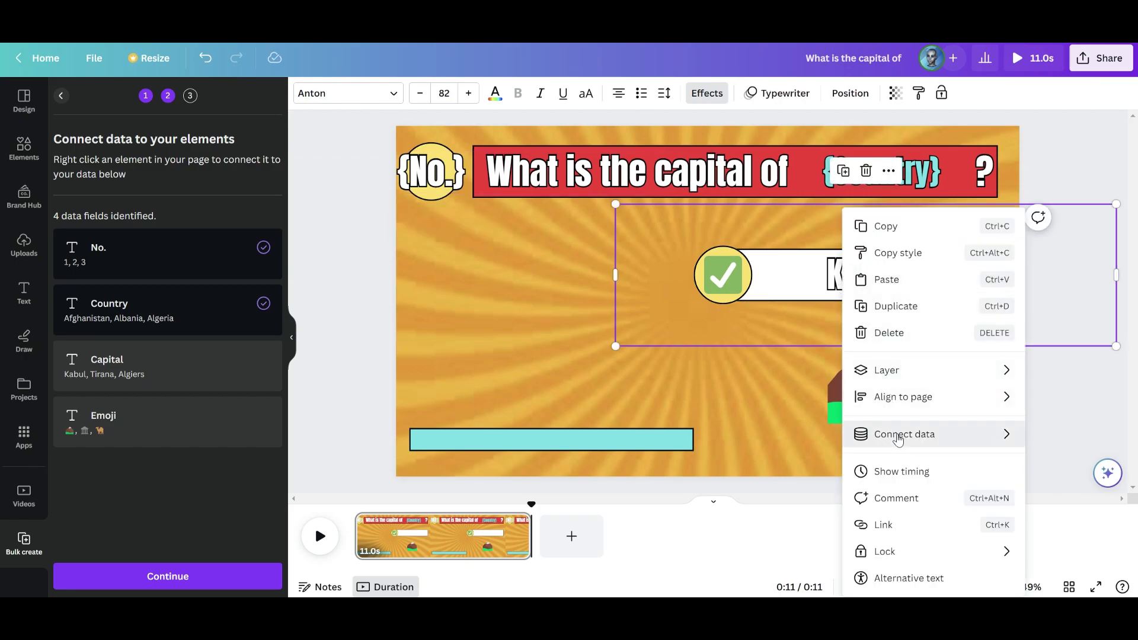
{"action": "mouse_move", "coordinate": [894, 435]}
{"action": "left_click", "coordinate": [783, 500]}
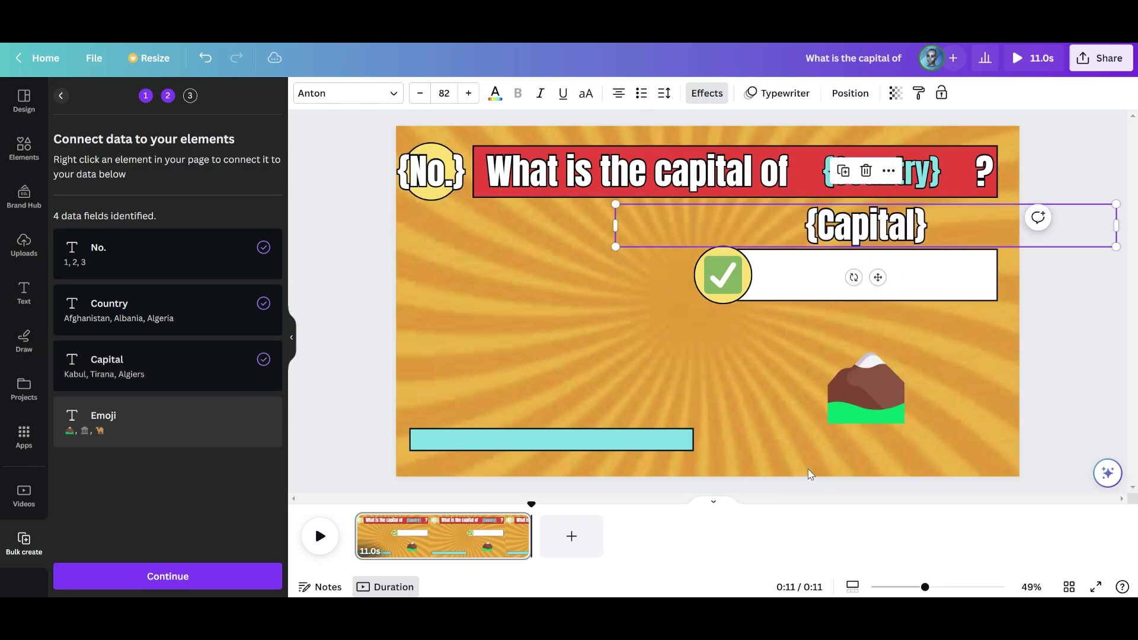
{"action": "right_click", "coordinate": [858, 393]}
{"action": "mouse_move", "coordinate": [889, 435]}
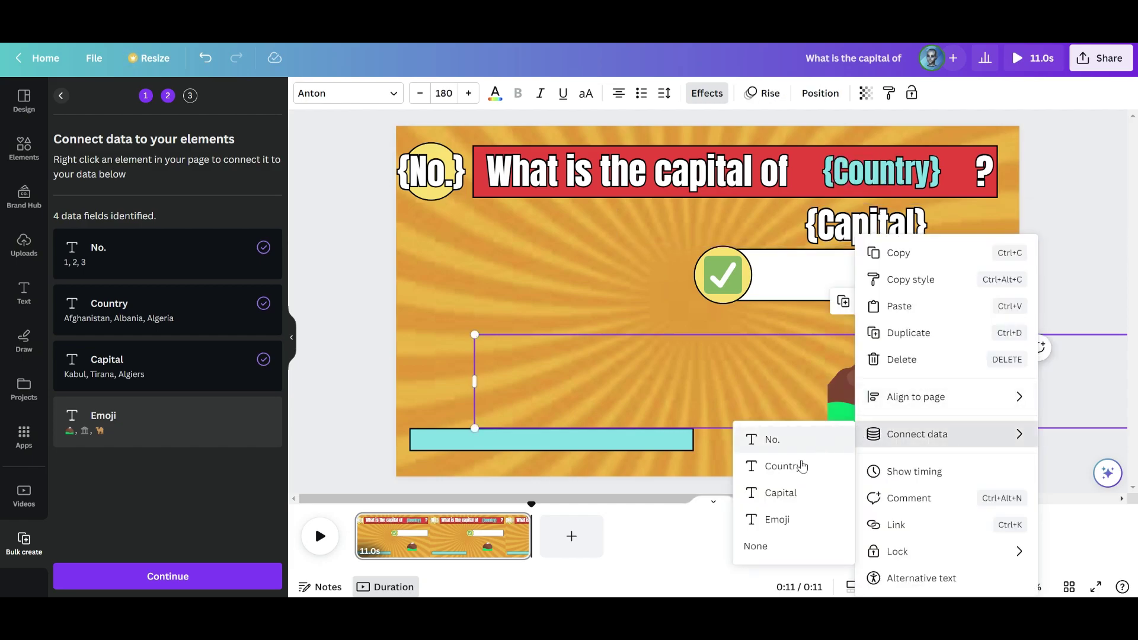
{"action": "left_click", "coordinate": [781, 520]}
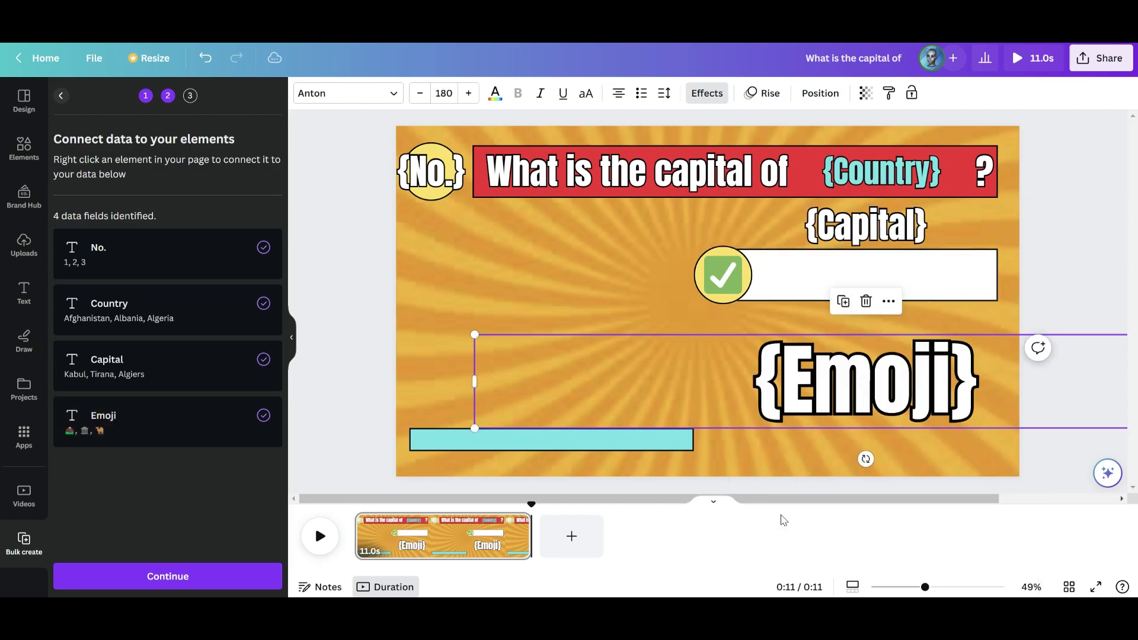
{"action": "left_click_drag", "start_coordinate": [871, 219], "coordinate": [873, 264]}
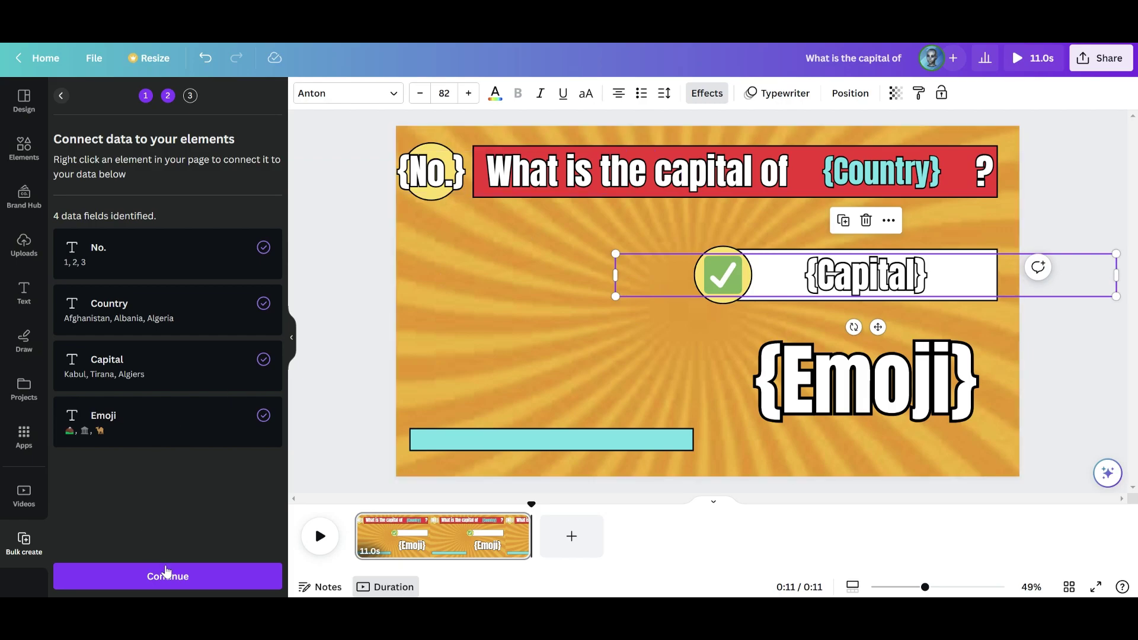
{"action": "left_click", "coordinate": [168, 575]}
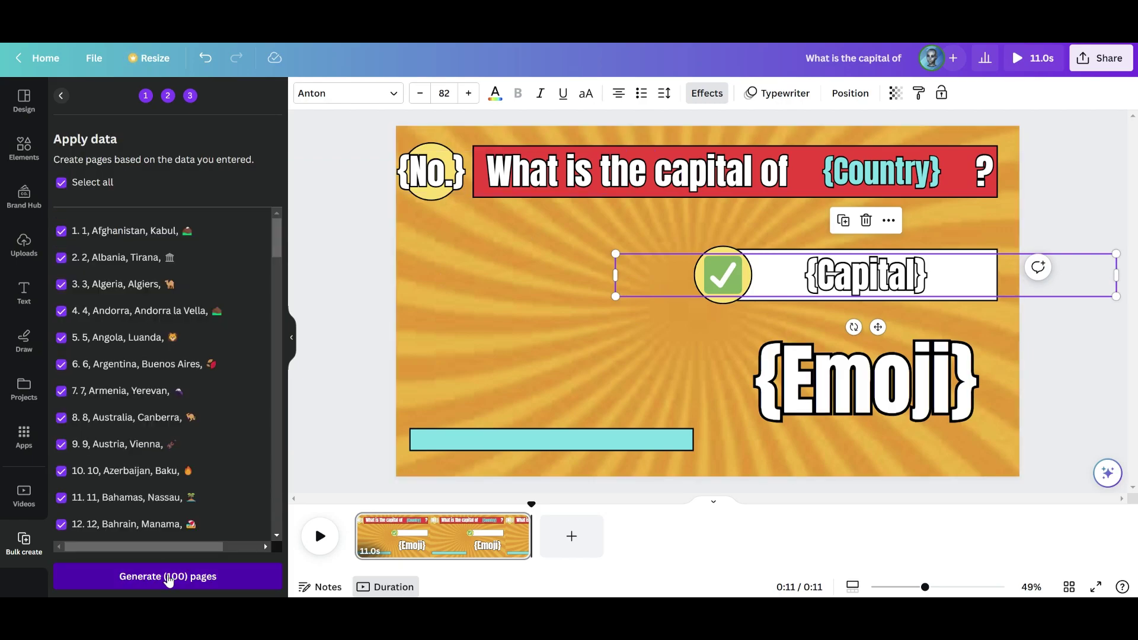
{"action": "left_click", "coordinate": [169, 578]}
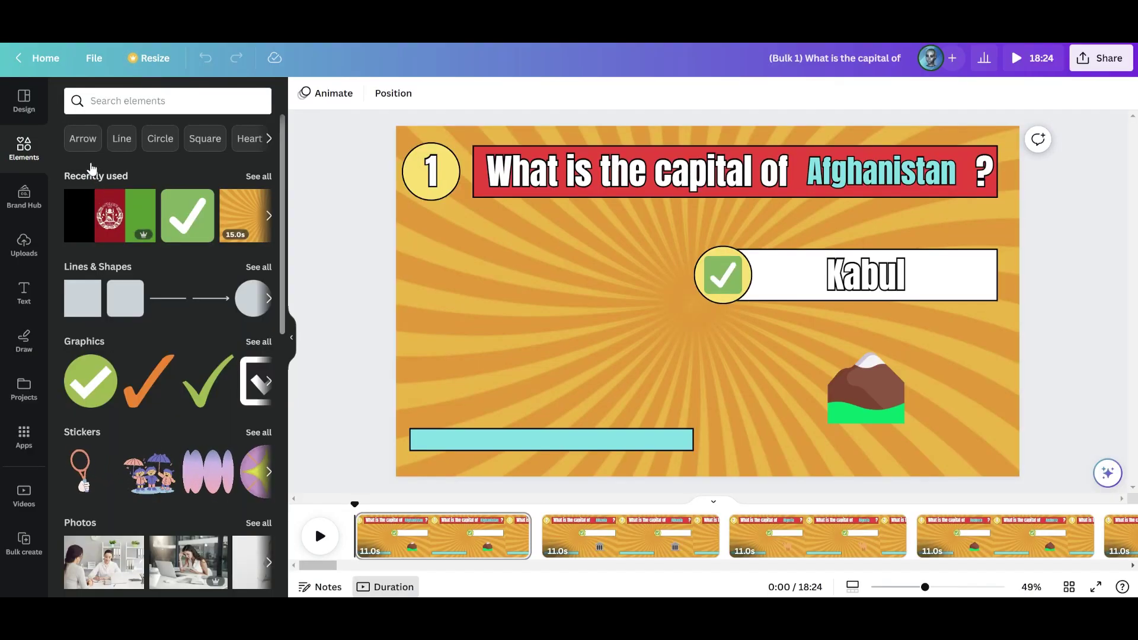
Add an Afghanistan flag photo from Elements and size it left of the Kabul answer box.
{"action": "left_click", "coordinate": [118, 100]}
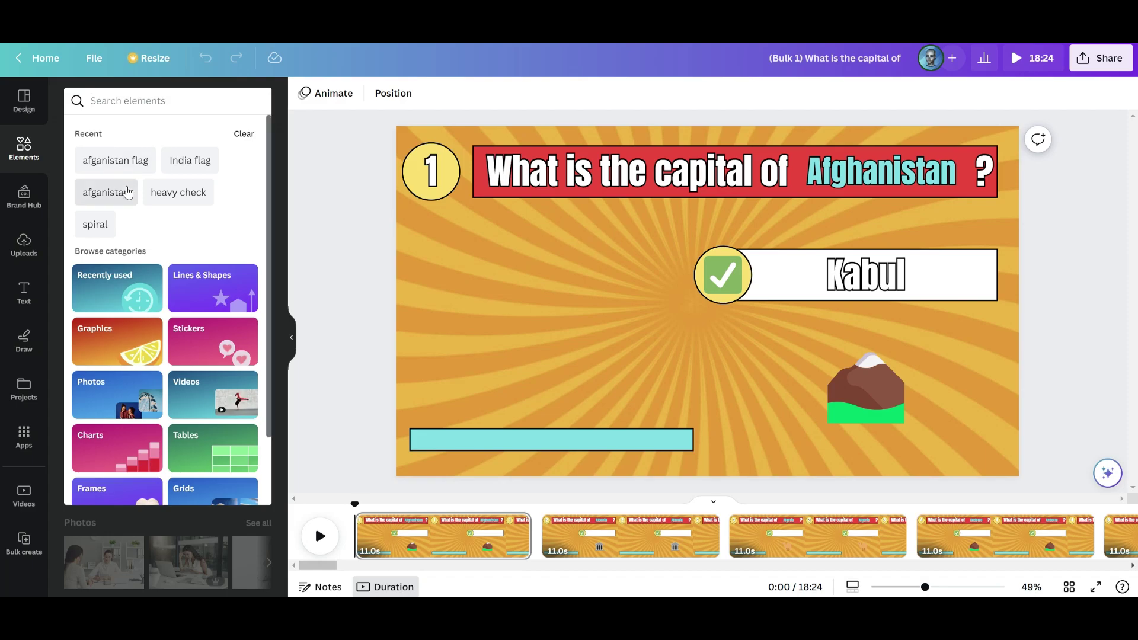
{"action": "left_click", "coordinate": [122, 192]}
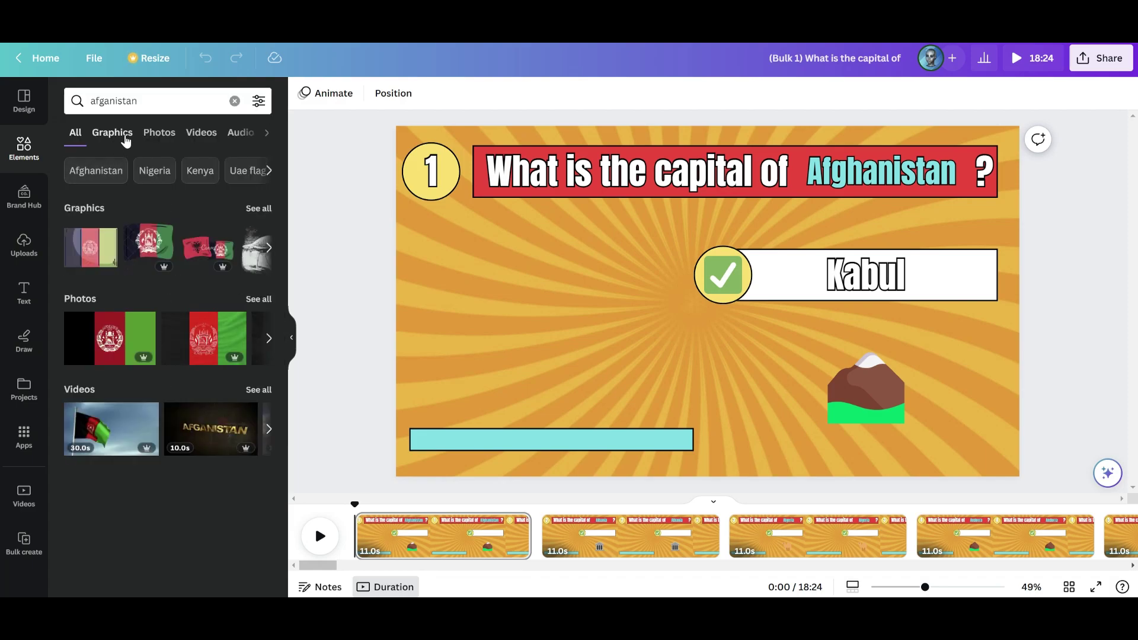
{"action": "left_click", "coordinate": [123, 136]}
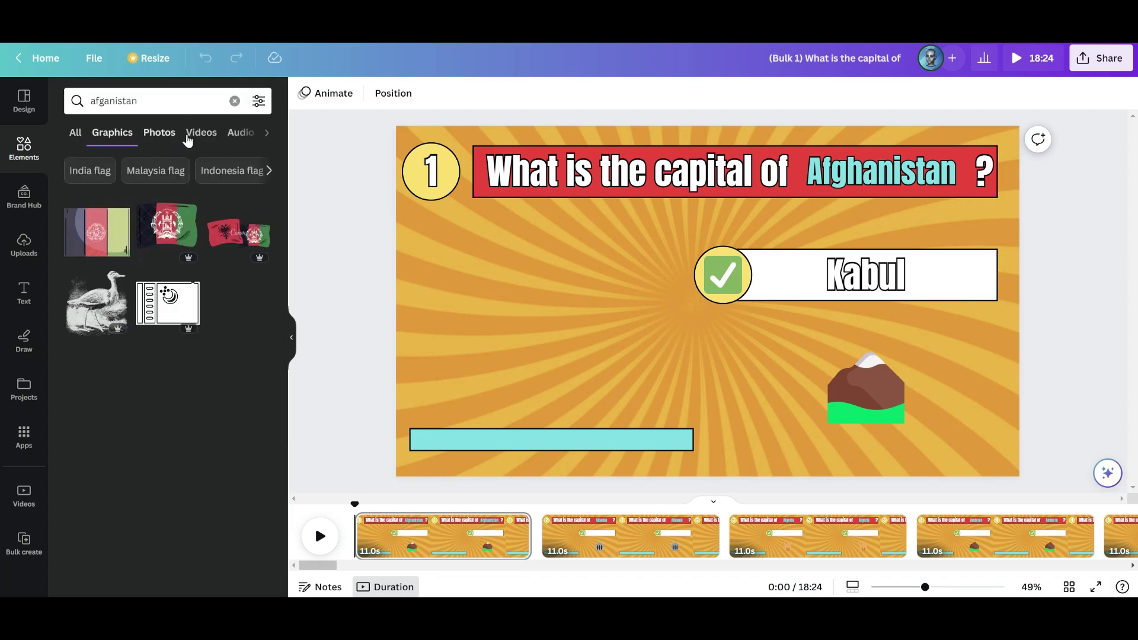
{"action": "left_click", "coordinate": [175, 138]}
{"action": "left_click_drag", "start_coordinate": [115, 231], "coordinate": [483, 272]}
{"action": "left_click_drag", "start_coordinate": [907, 236], "coordinate": [602, 407]}
{"action": "left_click_drag", "start_coordinate": [534, 412], "coordinate": [564, 293]}
{"action": "left_click_drag", "start_coordinate": [633, 369], "coordinate": [656, 381]}
{"action": "left_click_drag", "start_coordinate": [585, 338], "coordinate": [581, 331]}
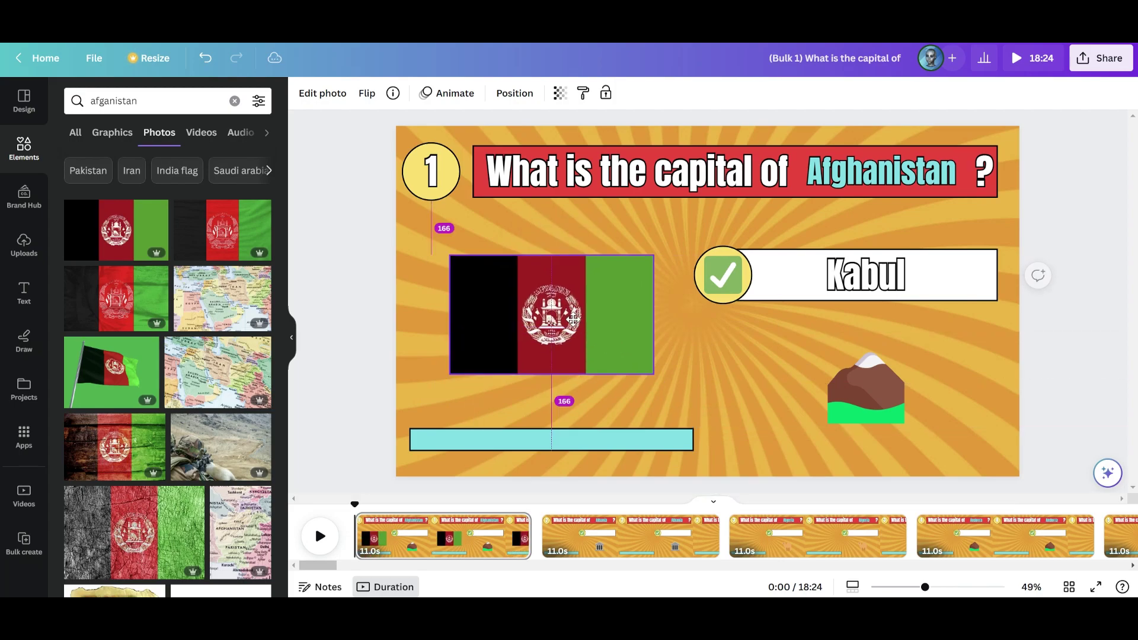
{"action": "left_click_drag", "start_coordinate": [355, 524], "coordinate": [1041, 593]}
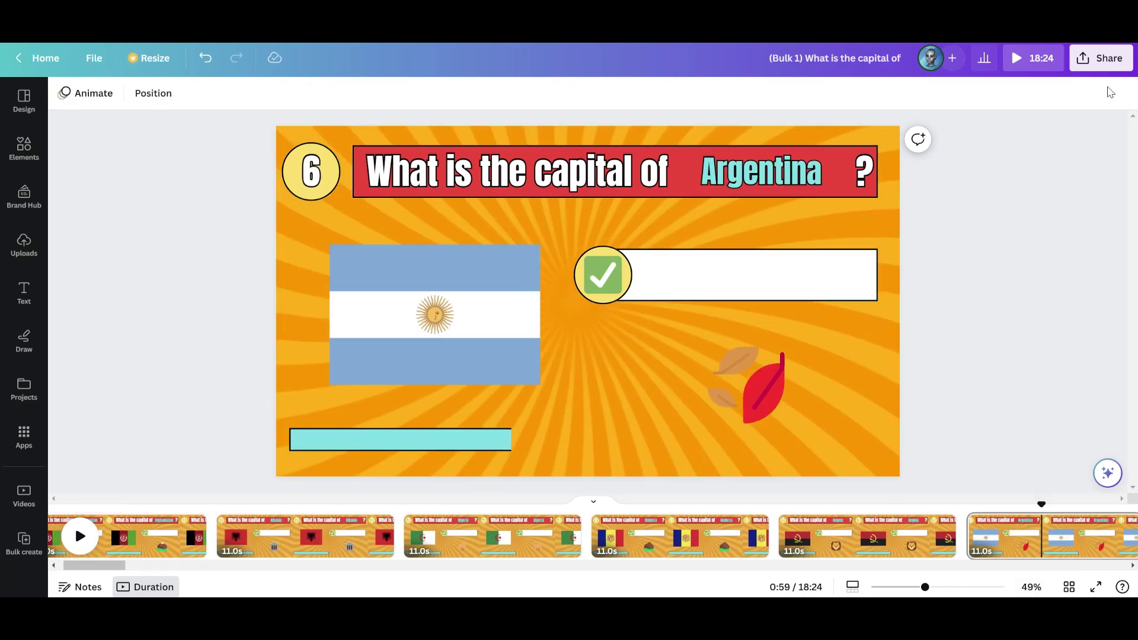
Download all 100 pages as a 1080p MP4 video.
{"action": "left_click", "coordinate": [1089, 66]}
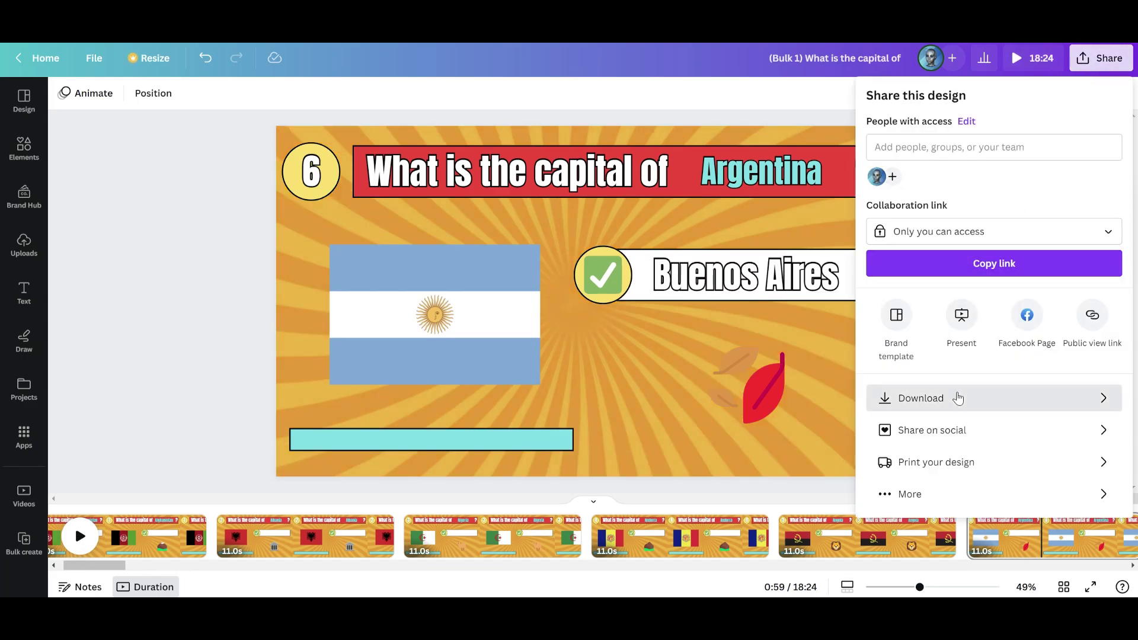
{"action": "left_click", "coordinate": [955, 398]}
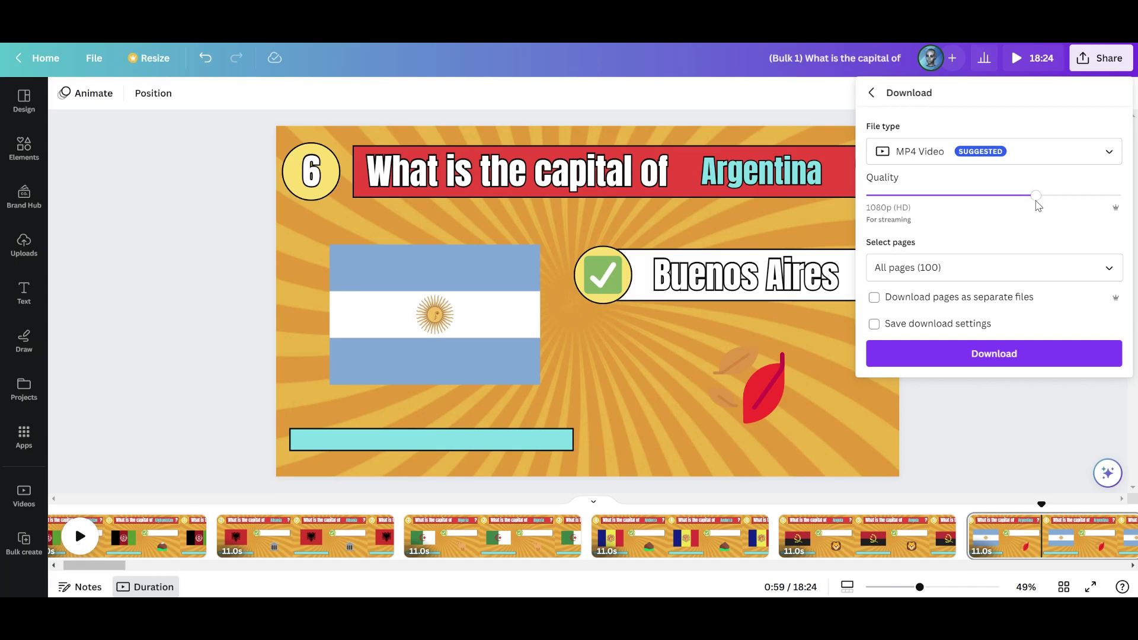
{"action": "left_click_drag", "start_coordinate": [1089, 202], "coordinate": [1035, 196]}
{"action": "left_click", "coordinate": [1002, 254]}
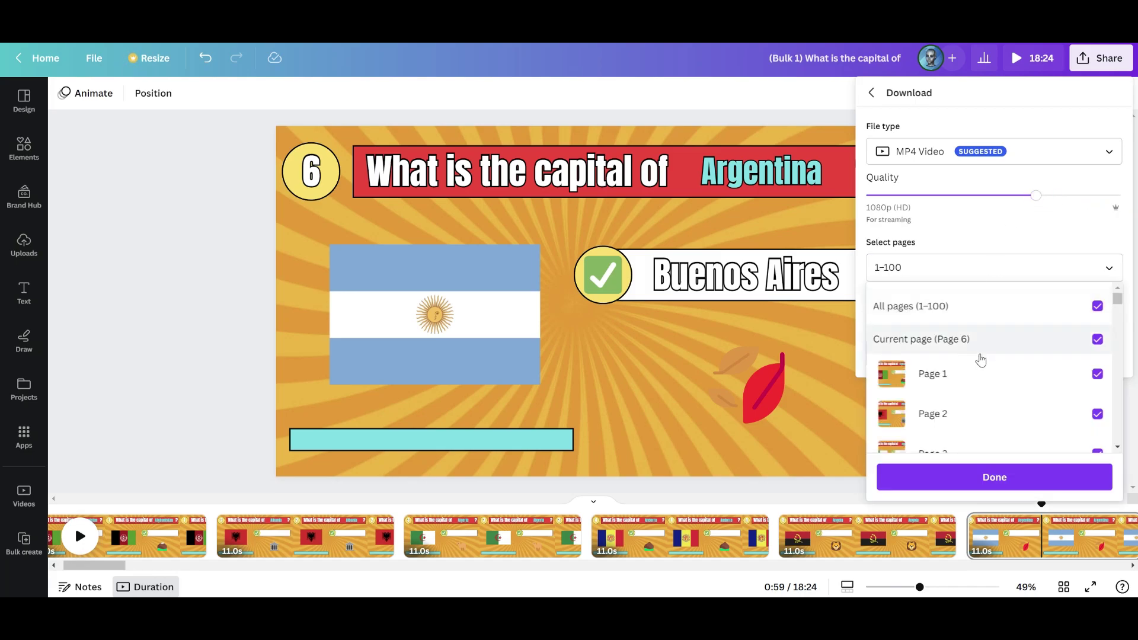
{"action": "scroll", "coordinate": [978, 359], "scroll_direction": "down", "scroll_amount": 6}
{"action": "scroll", "coordinate": [978, 359], "scroll_direction": "down", "scroll_amount": 20}
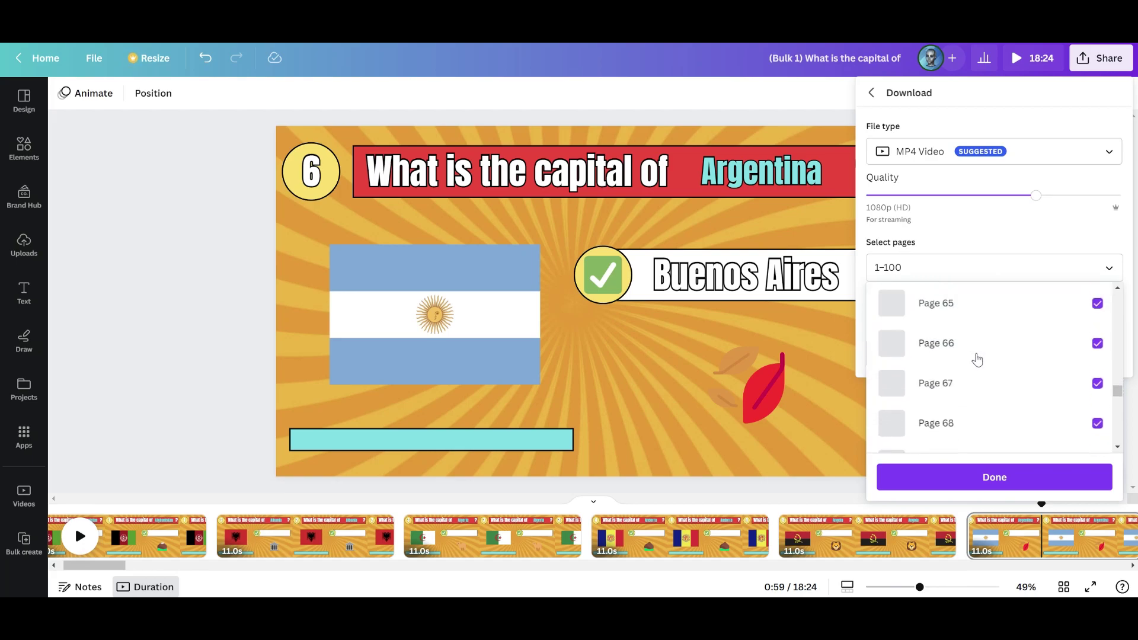
{"action": "scroll", "coordinate": [975, 363], "scroll_direction": "down", "scroll_amount": 8}
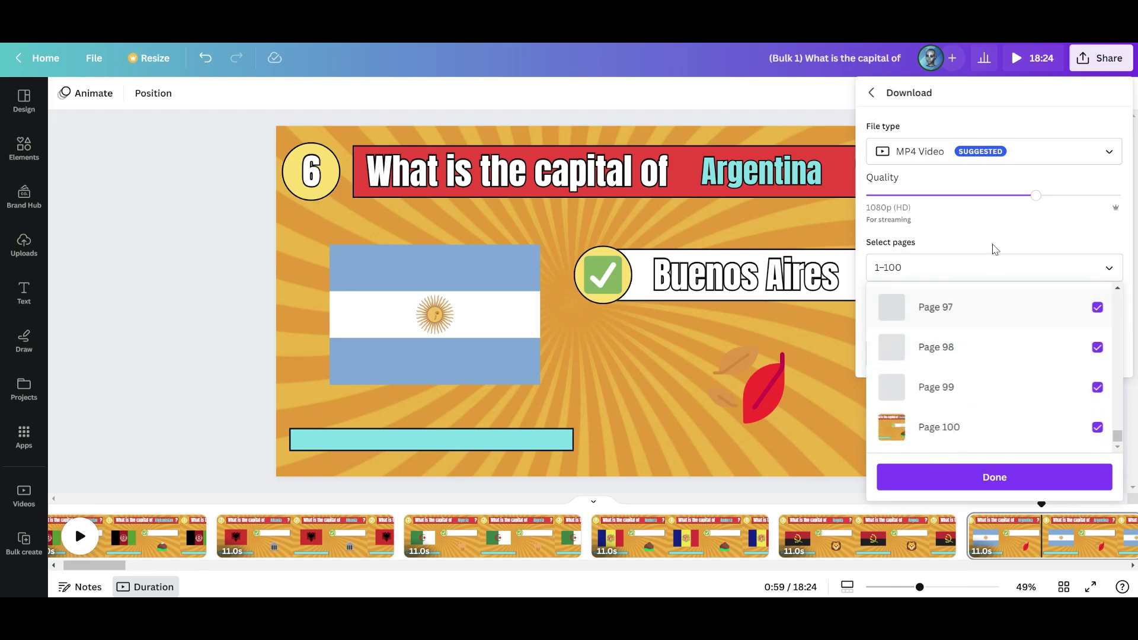
{"action": "left_click", "coordinate": [996, 235]}
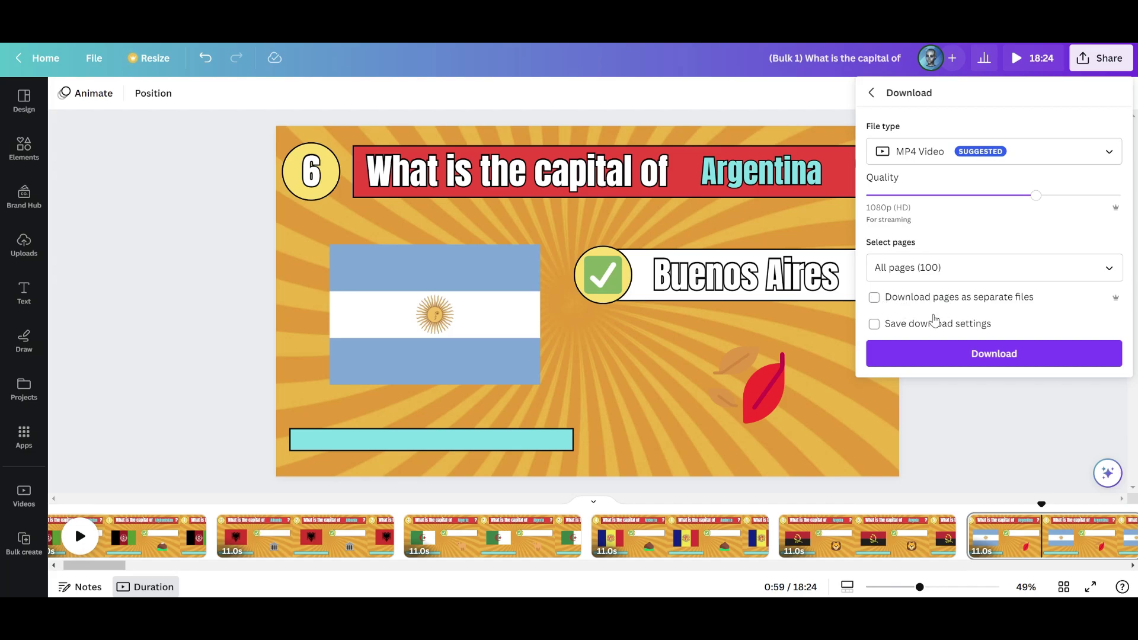
{"action": "left_click", "coordinate": [978, 356]}
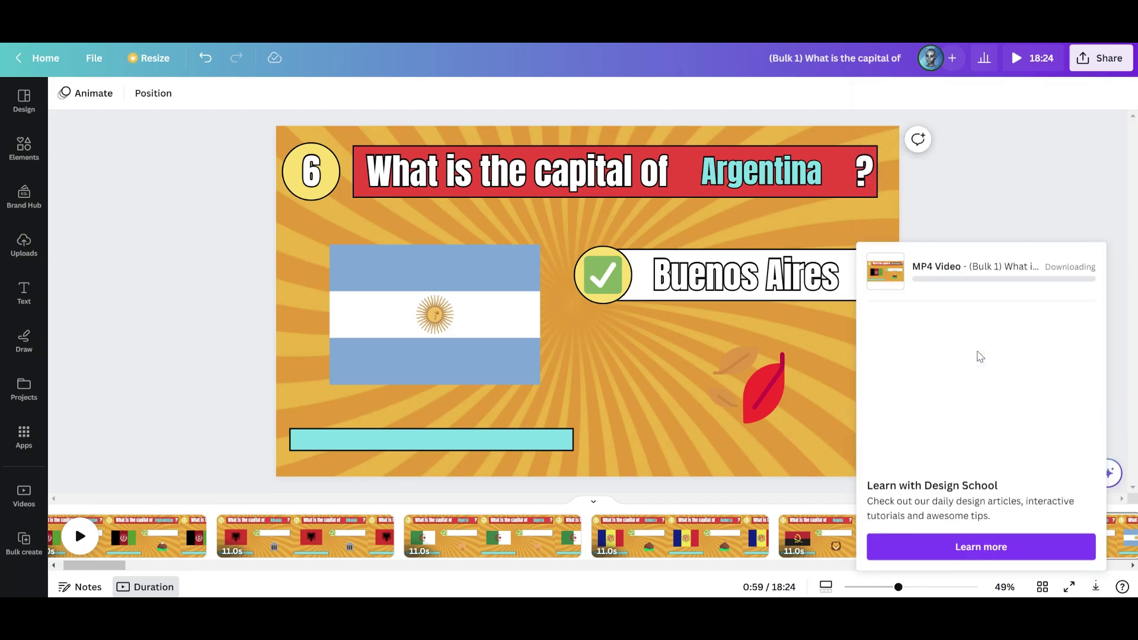